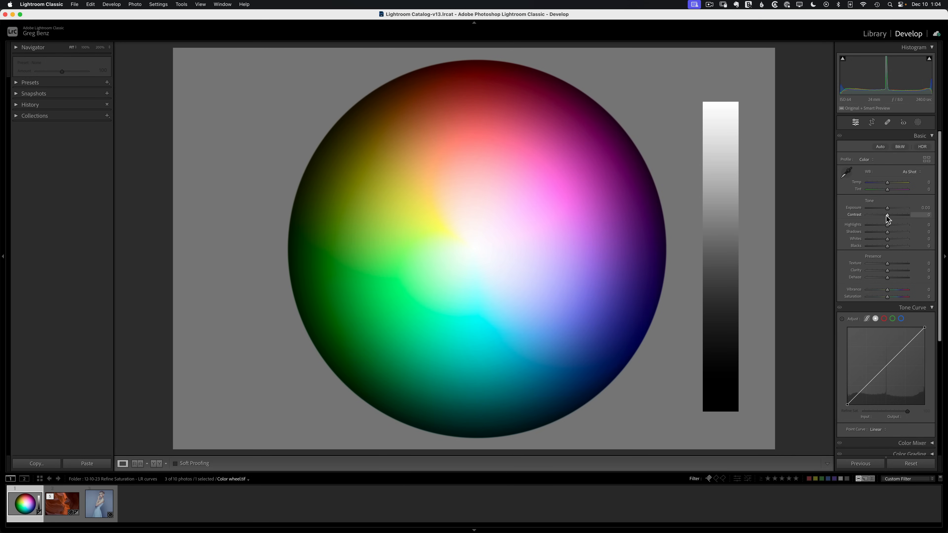
Step: Raise the color wheel's Contrast to +100 and compare it with the unedited image
drag(887, 216, 915, 215)
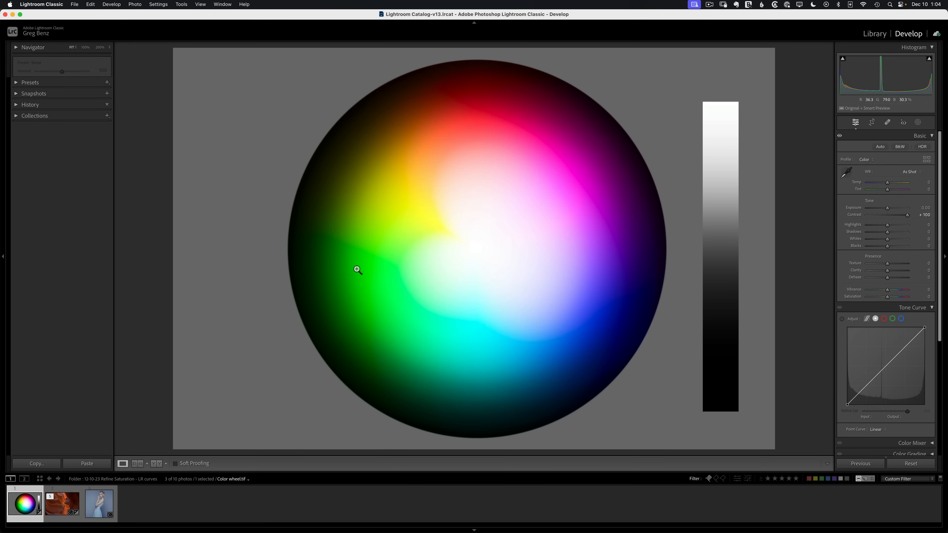
key(backslash)
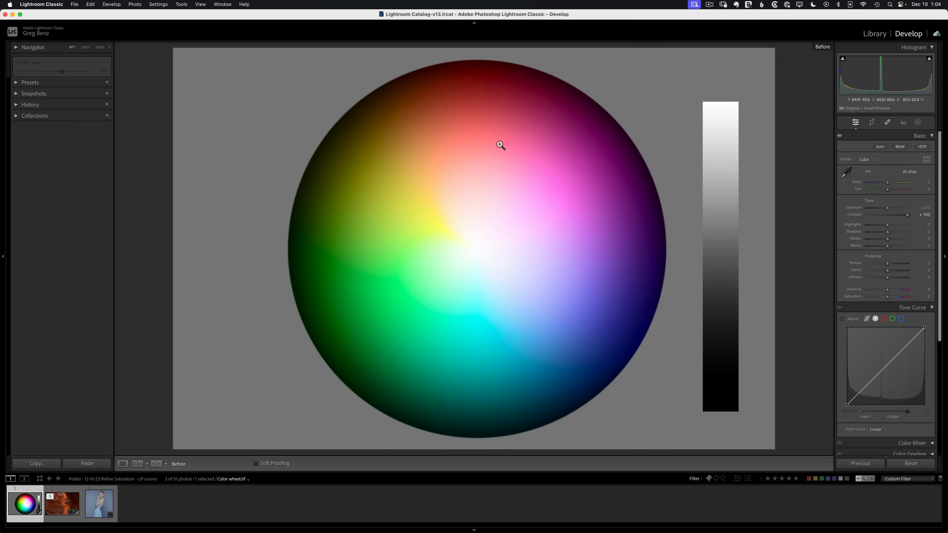
key(backslash)
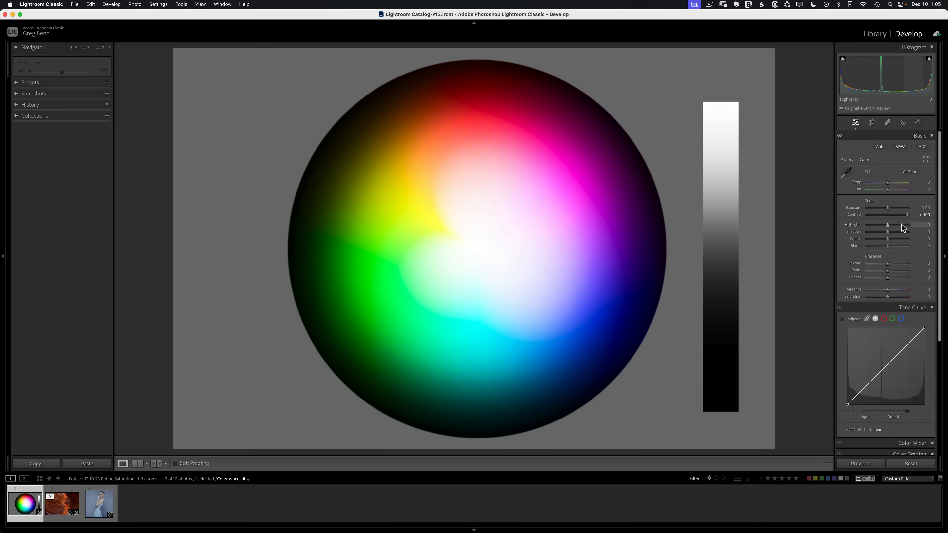
Step: Try Contrast at -100 on the color wheel, compare it with the before view, and reset the setting
drag(907, 216, 859, 212)
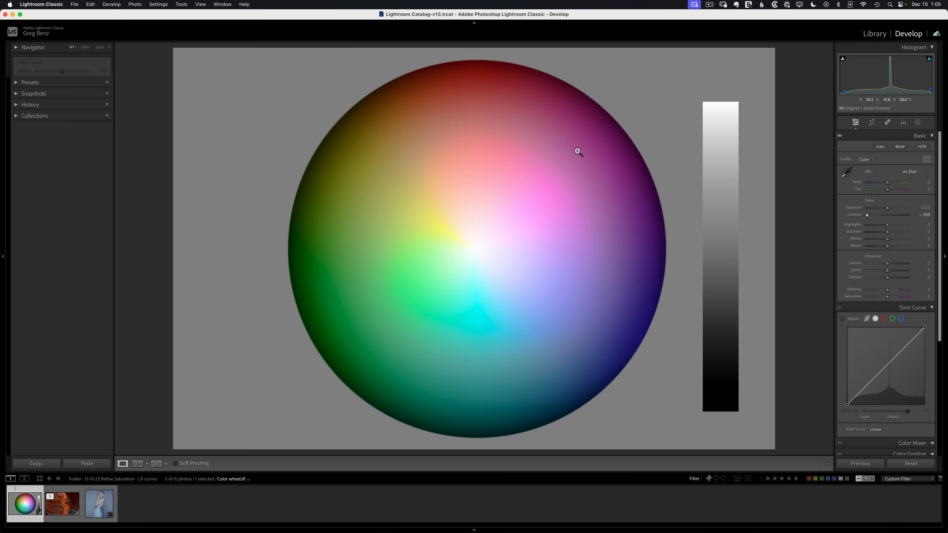
key(backslash)
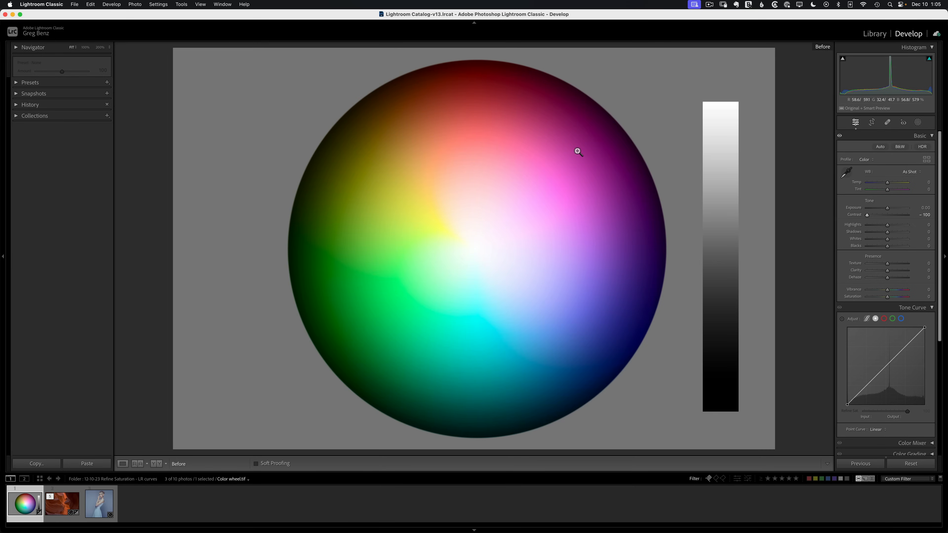
key(backslash)
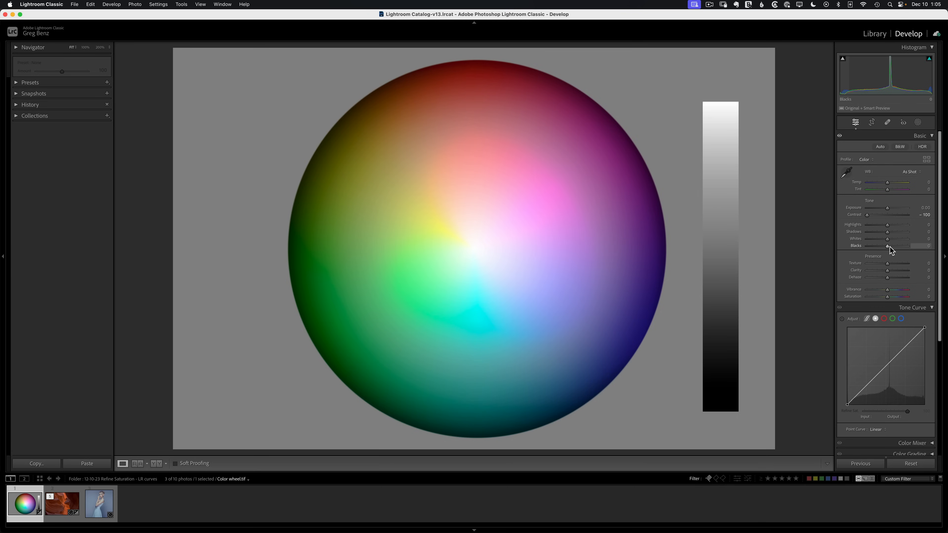
double_click(867, 215)
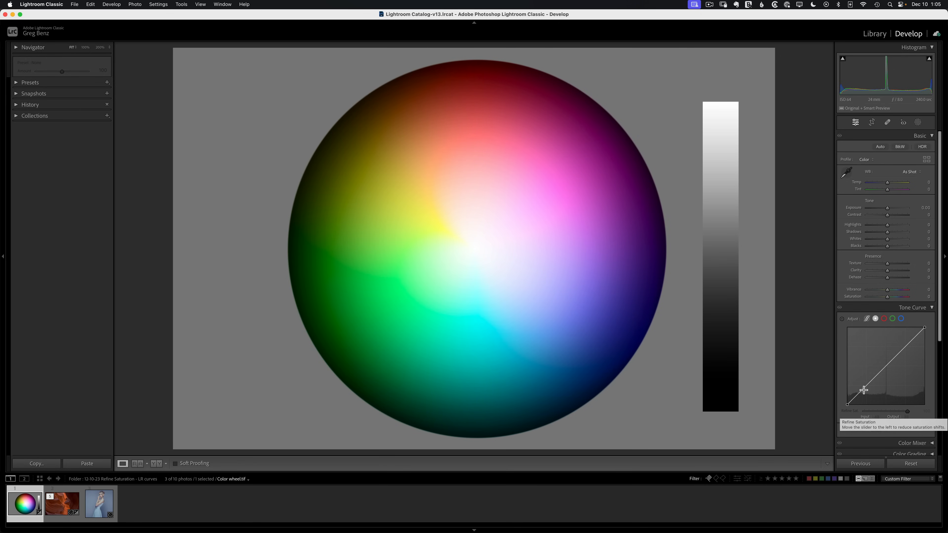
Step: Shape an S-curve by lowering the shadows and raising the highlights to output 222, and compare the image with the curve off and on
drag(866, 386, 867, 393)
drag(907, 346, 907, 337)
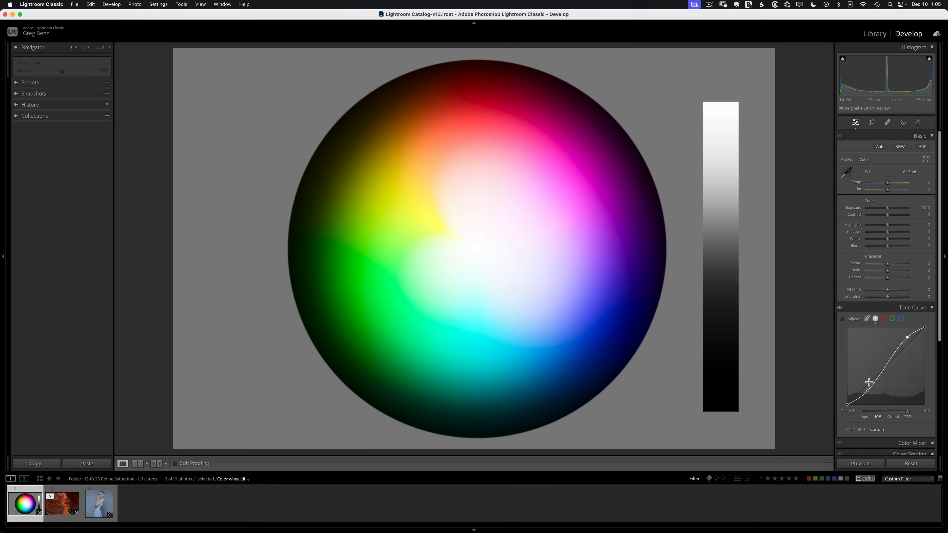
click(839, 308)
click(839, 308)
click(840, 308)
click(839, 308)
click(839, 308)
click(839, 308)
click(839, 308)
click(840, 308)
Step: Set Refine Saturation to 0 for the S-curve and compare the color wheel with the curve off and on
drag(907, 411, 836, 410)
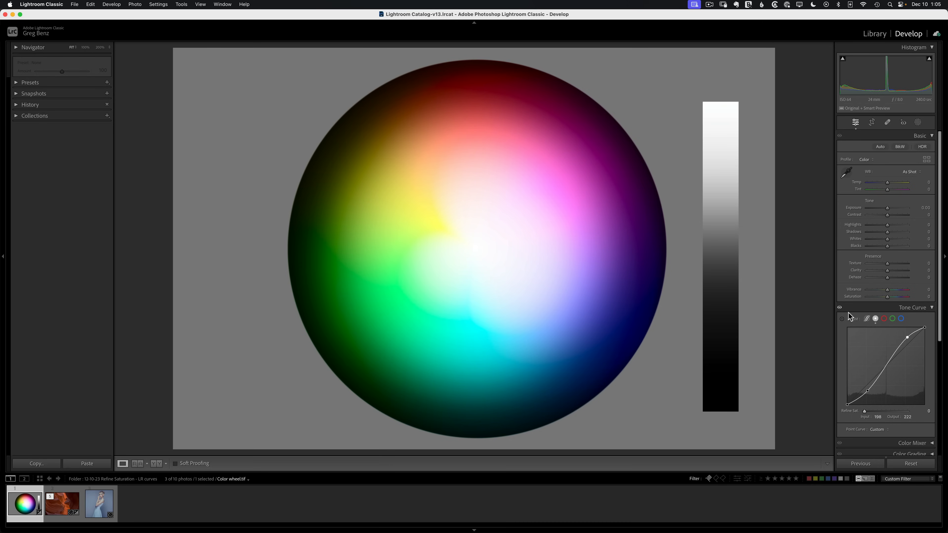
click(840, 309)
click(839, 309)
click(840, 309)
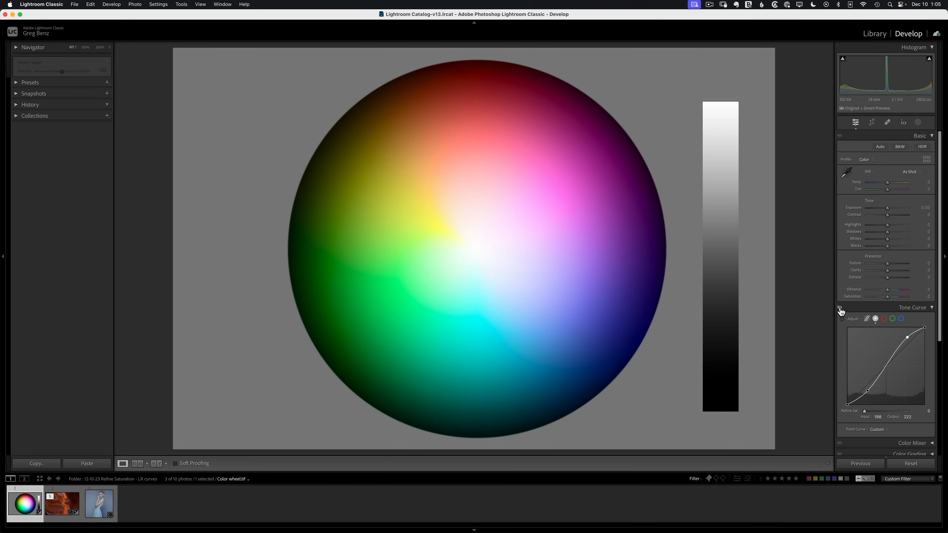
click(840, 309)
click(840, 309)
click(840, 309)
click(840, 309)
click(839, 309)
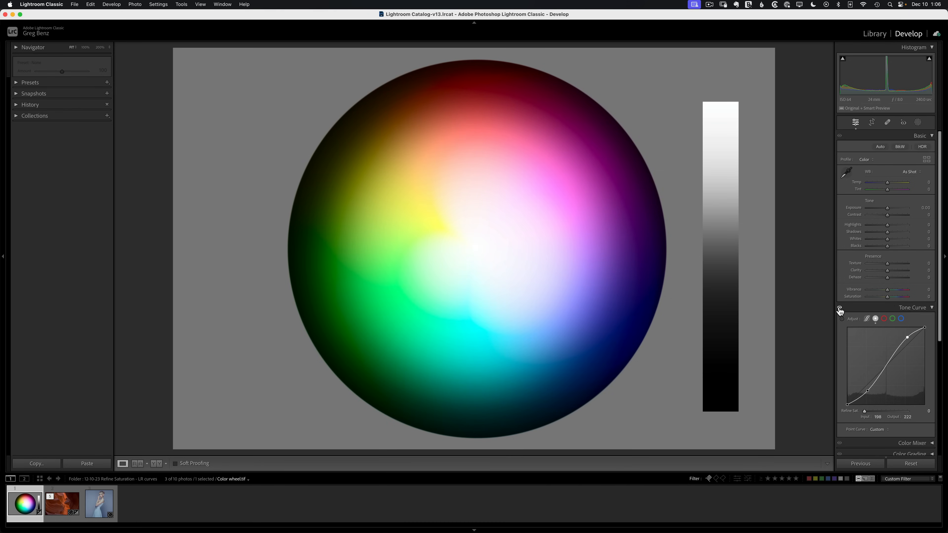
Step: Restore Refine Saturation to its default and reset all tone curve channels
drag(865, 411, 823, 414)
double_click(864, 411)
right_click(871, 364)
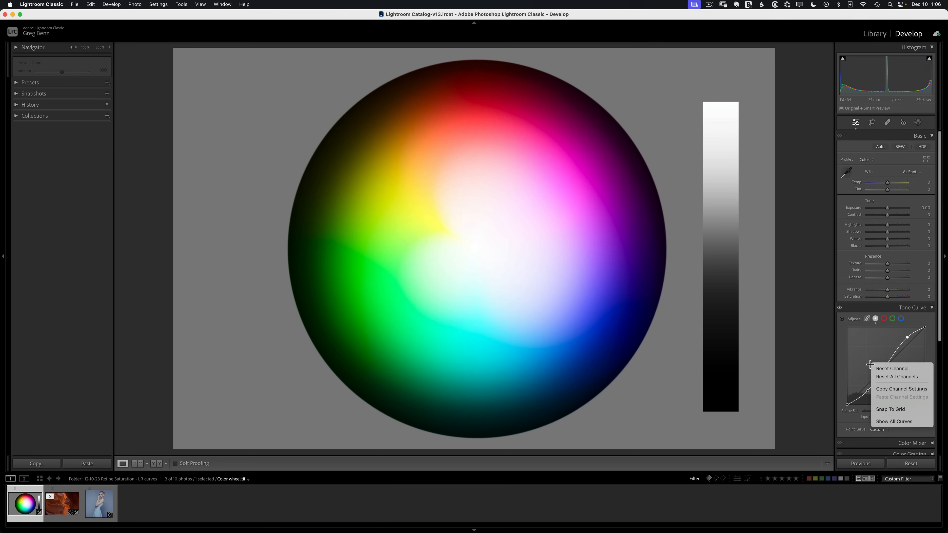
click(875, 376)
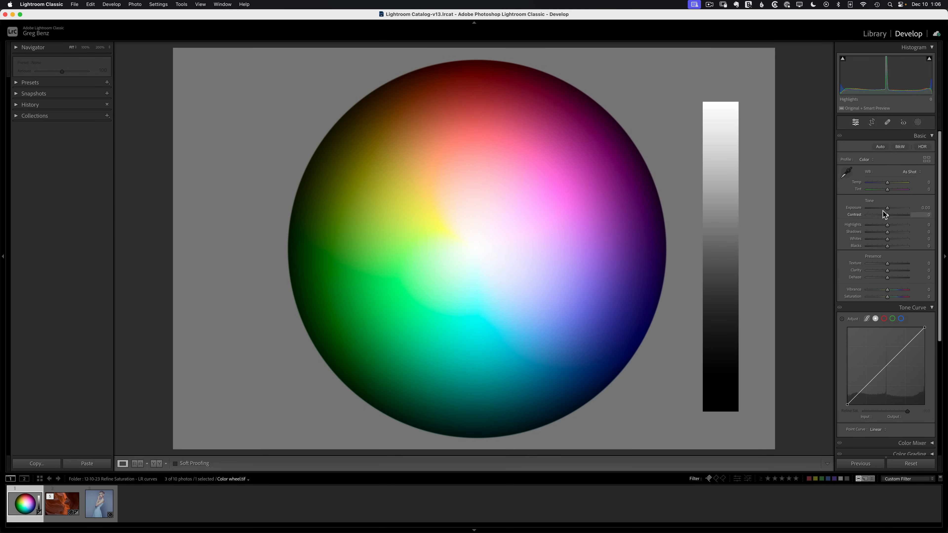
Step: Lower the color wheel's Contrast to -100 once more and restore its default
click(865, 214)
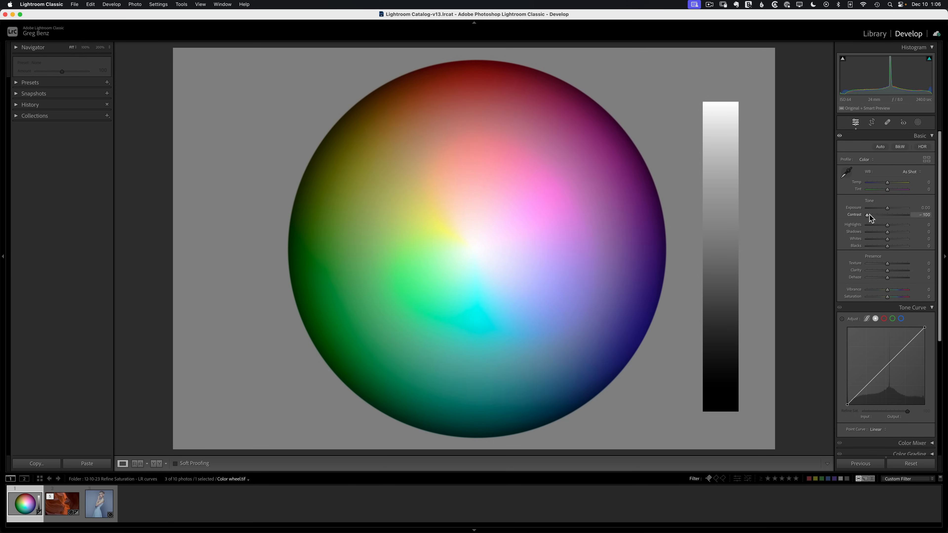
double_click(868, 214)
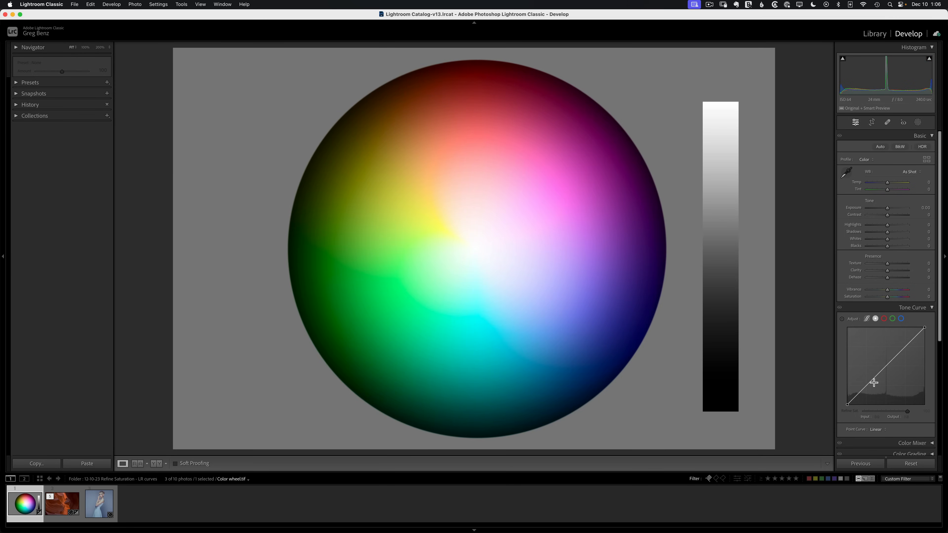
Step: Shape an inverse S-curve with raised shadows and highlights lowered to output 173, and set Refine Saturation to 0
drag(866, 385, 867, 376)
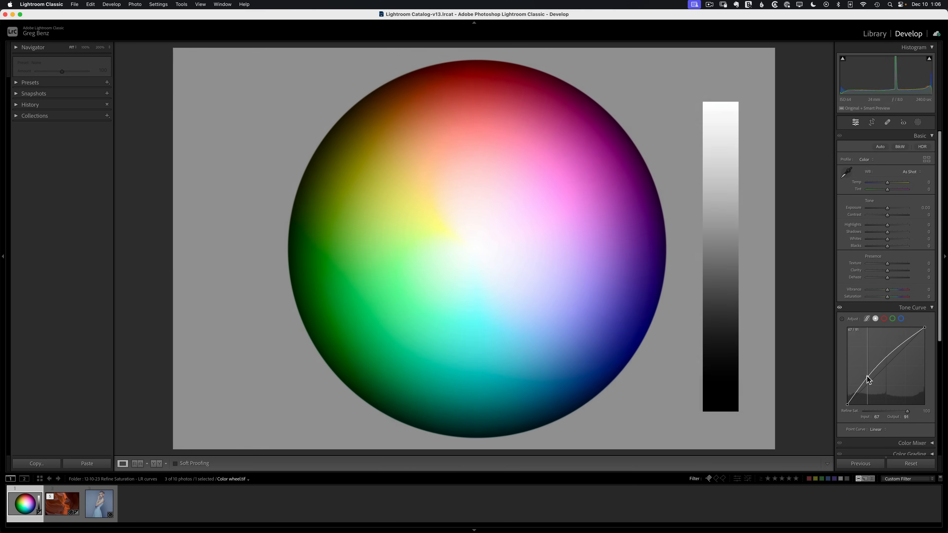
drag(906, 340, 907, 352)
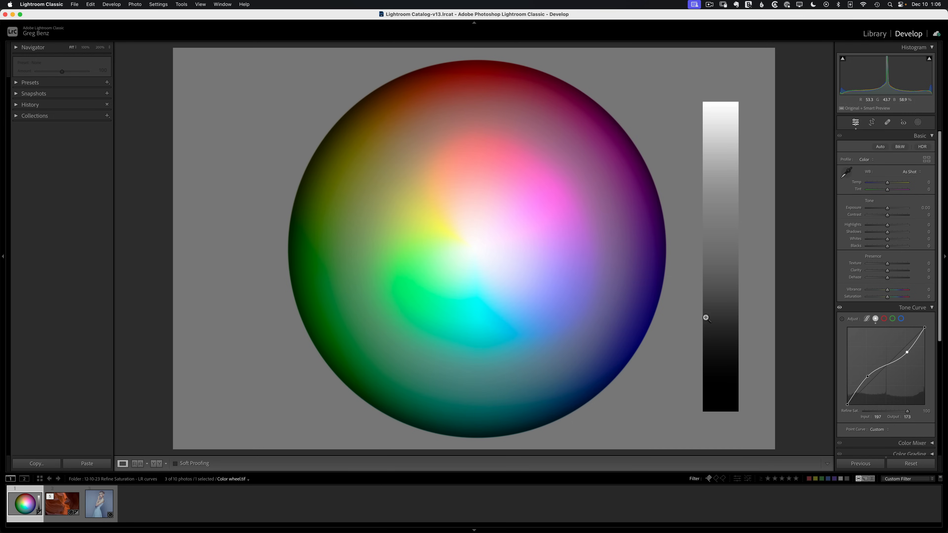
drag(910, 413, 820, 409)
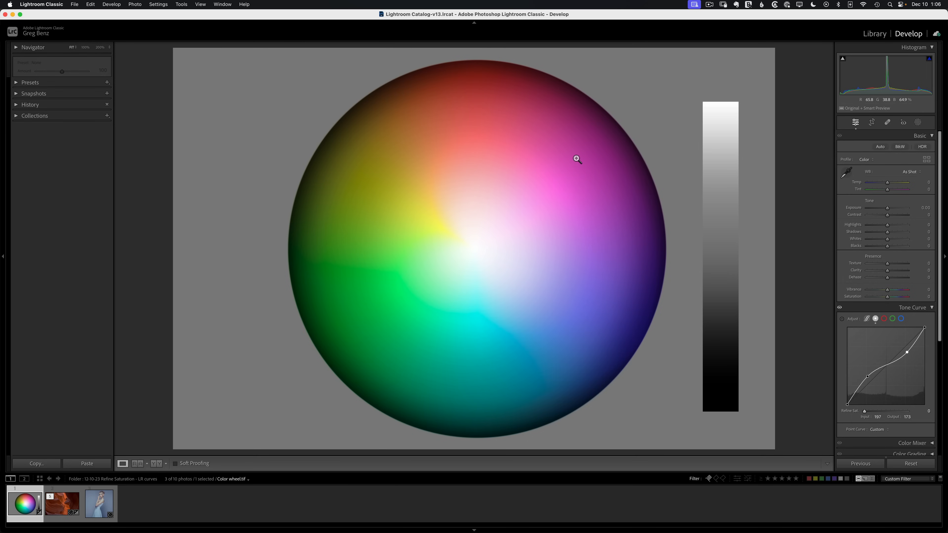
Step: Compare the color wheel with the inverse S-curve switched off and on
click(840, 308)
click(840, 308)
click(839, 308)
click(840, 308)
click(840, 309)
click(840, 309)
click(840, 309)
click(840, 308)
Step: Return Refine Saturation to 100 and clear the inverse S-curve by resetting all channels
drag(865, 409, 908, 411)
right_click(885, 378)
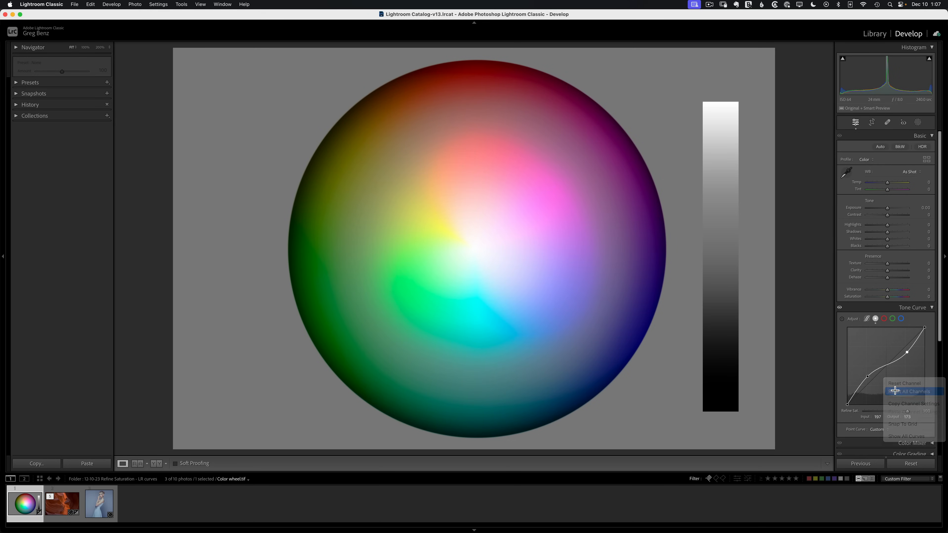
click(894, 390)
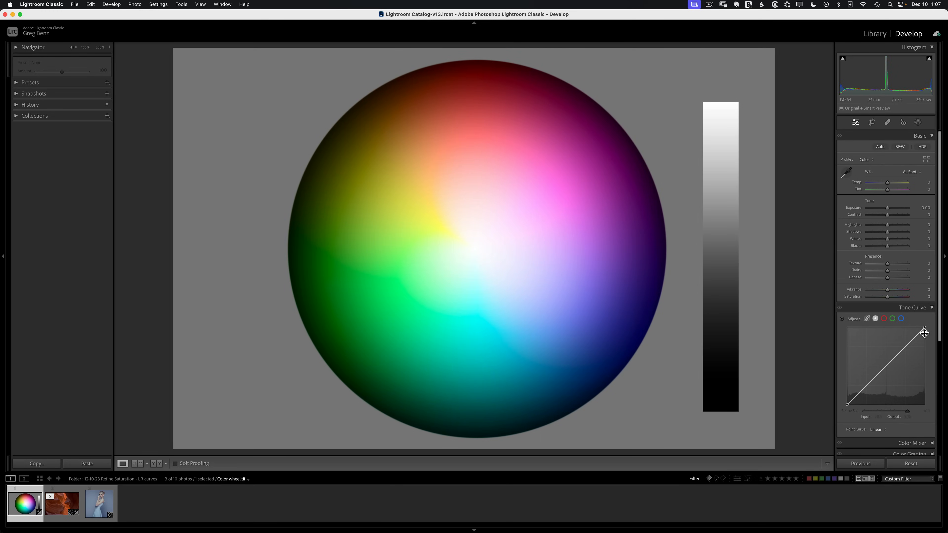
Step: Invert the tone curve by setting the white point's output to 0 and the black point's to 255, and compare it off and on
drag(925, 327, 925, 405)
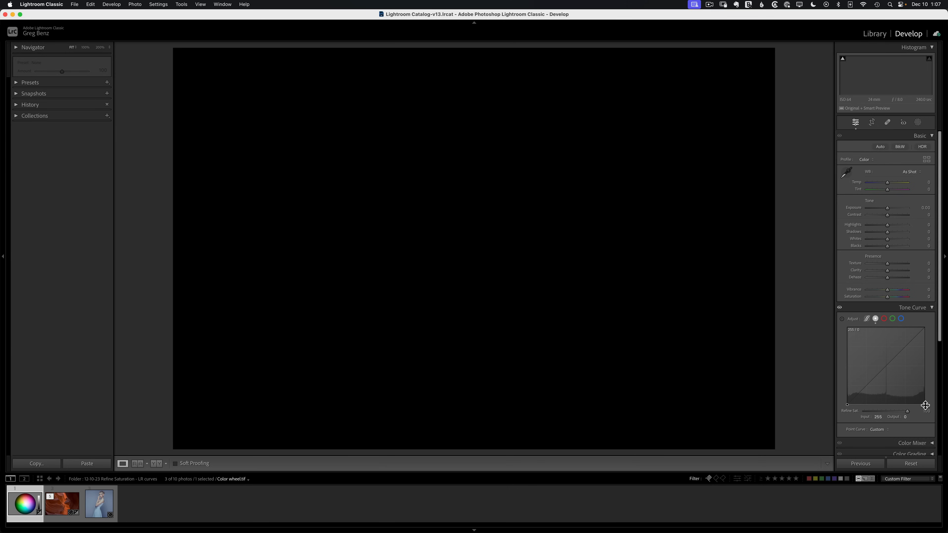
drag(847, 404, 847, 327)
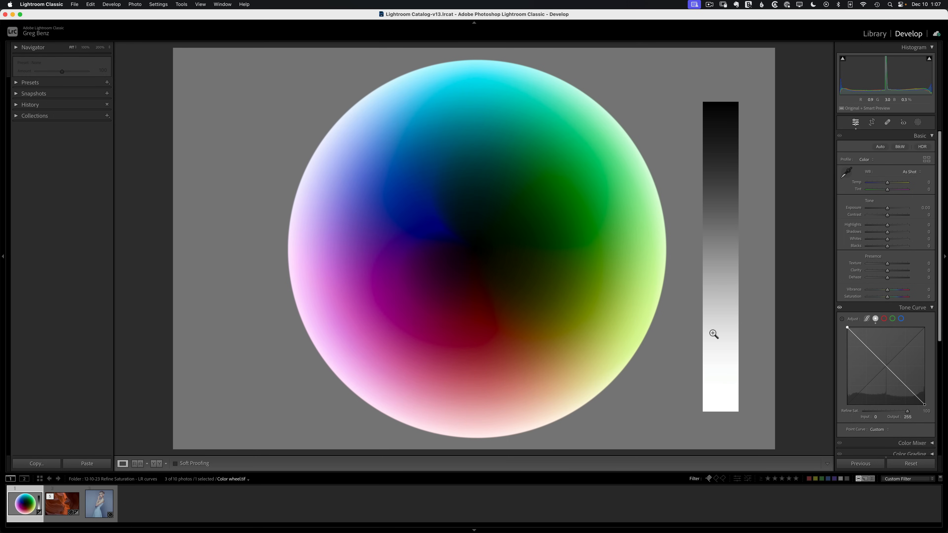
click(840, 308)
click(839, 309)
click(839, 308)
click(839, 308)
click(839, 308)
click(839, 308)
Step: Set Refine Saturation to 0 for the inverted curve and compare the color wheel with the curve off and on
drag(907, 411, 809, 415)
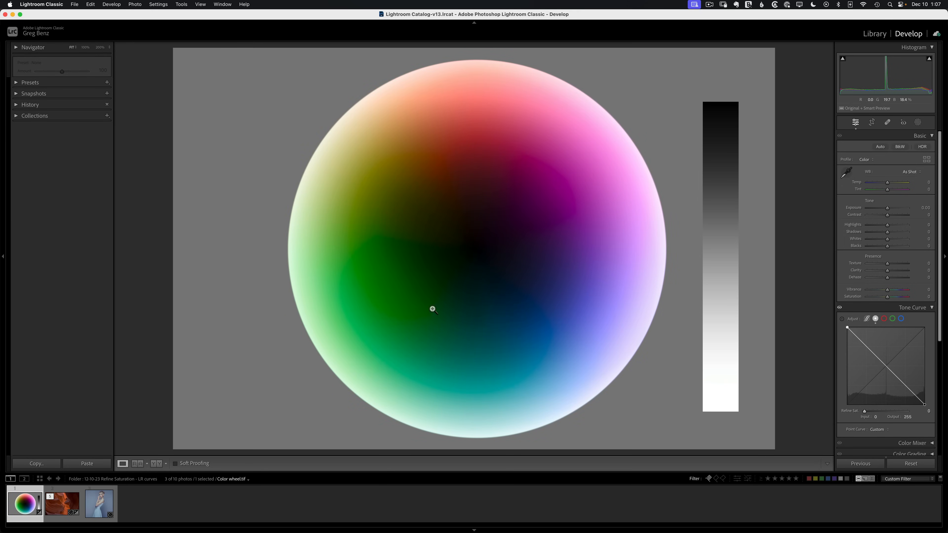
click(839, 308)
click(839, 308)
click(840, 308)
click(840, 308)
click(839, 308)
click(840, 308)
click(840, 308)
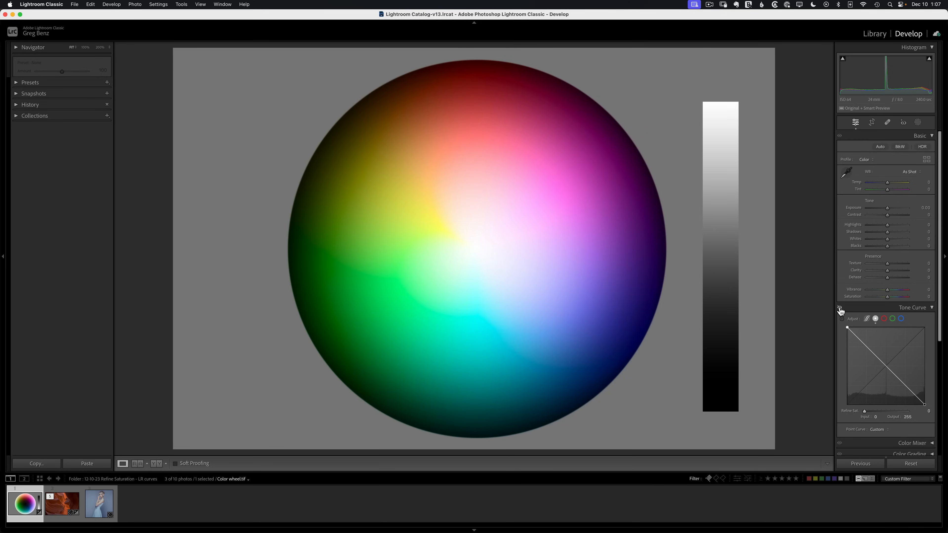
click(840, 308)
click(840, 308)
click(840, 309)
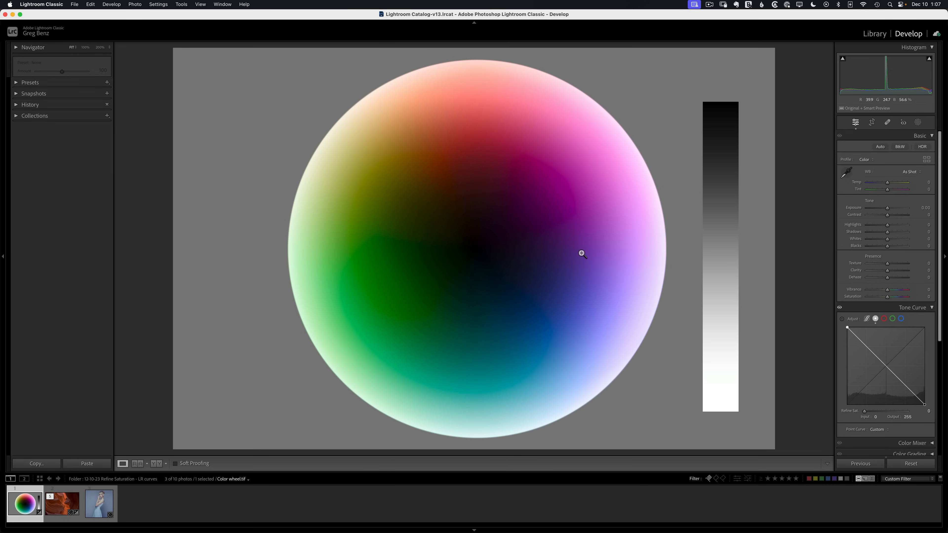
drag(864, 410, 843, 412)
mouse_move(865, 411)
mouse_down()
mouse_move(918, 412)
mouse_move(856, 420)
mouse_up()
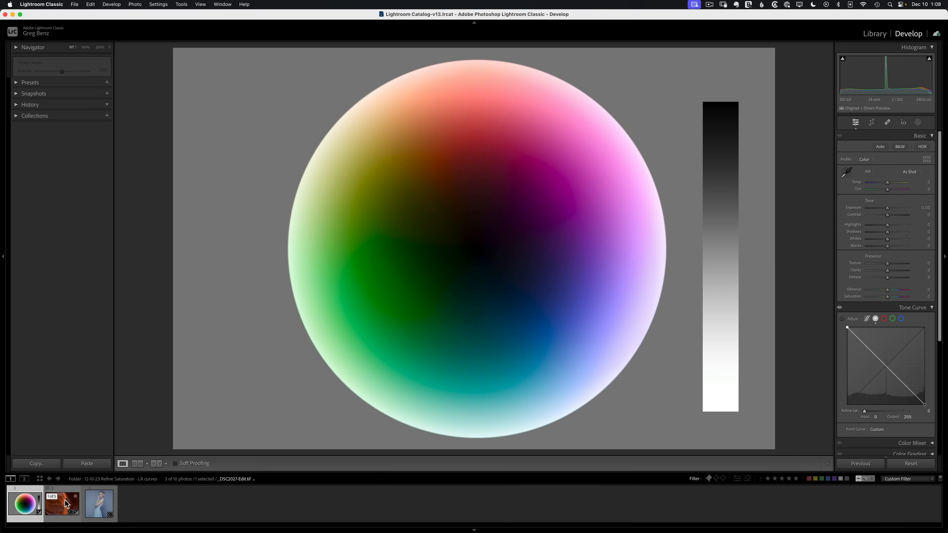
Step: Open the canyon photo _DSC2027-Edit.tif, try Contrast at +100, and reset it
click(73, 503)
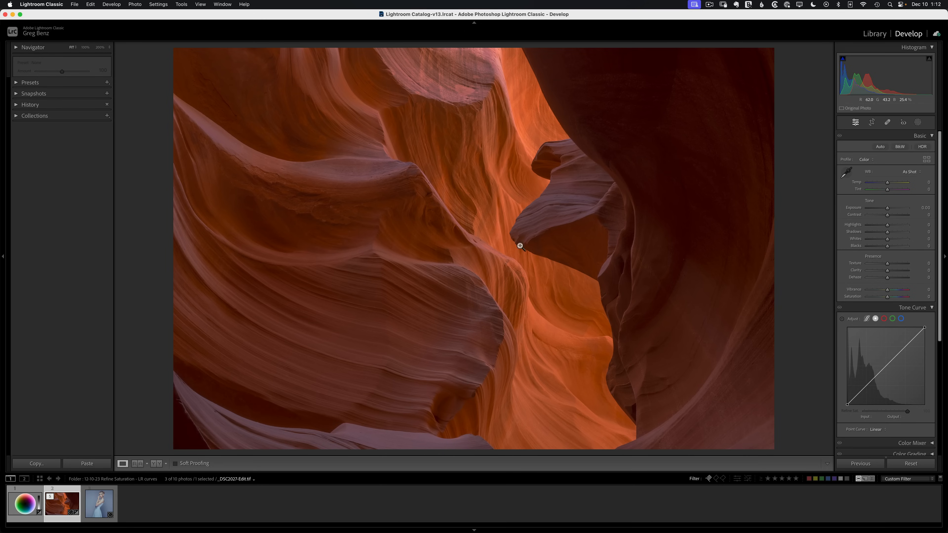
drag(887, 215, 908, 215)
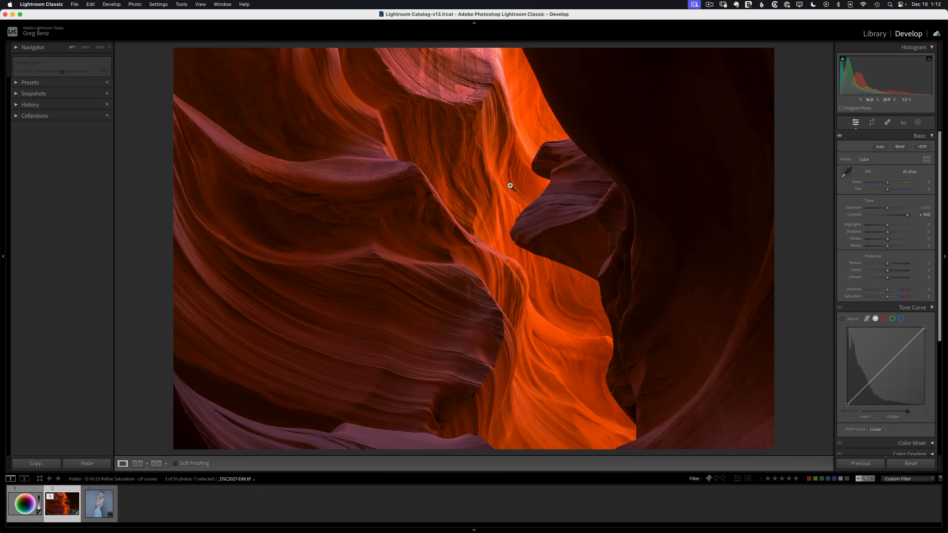
double_click(906, 215)
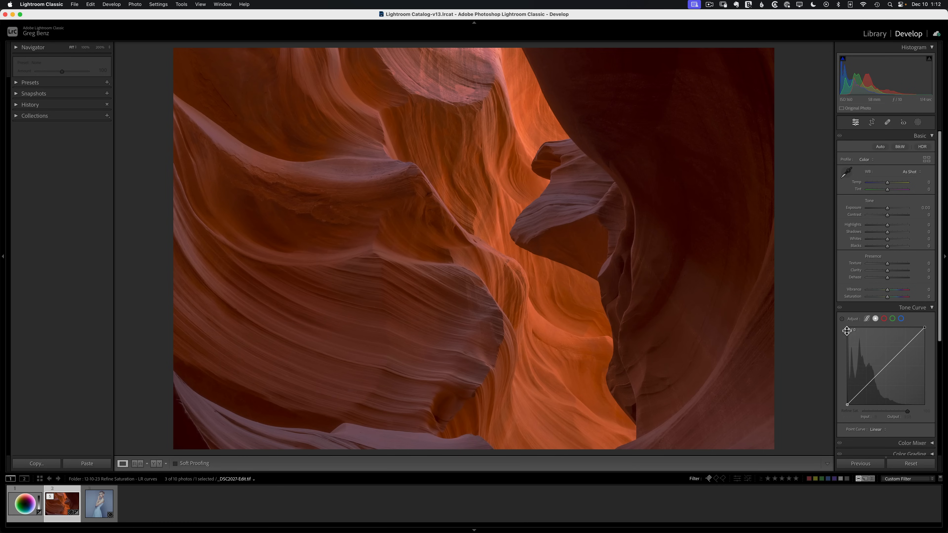
Step: Shape an S-curve with on-image adjustment, lifting bright rock to output 215 and lowering darker rock to output 50, and compare it off and on
click(842, 318)
drag(528, 149, 527, 83)
drag(528, 147, 527, 146)
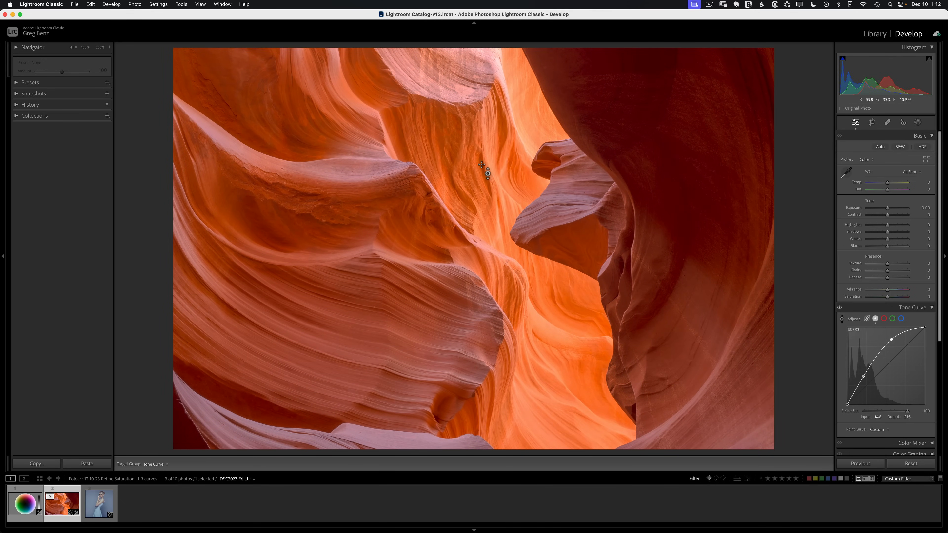
drag(481, 163, 481, 199)
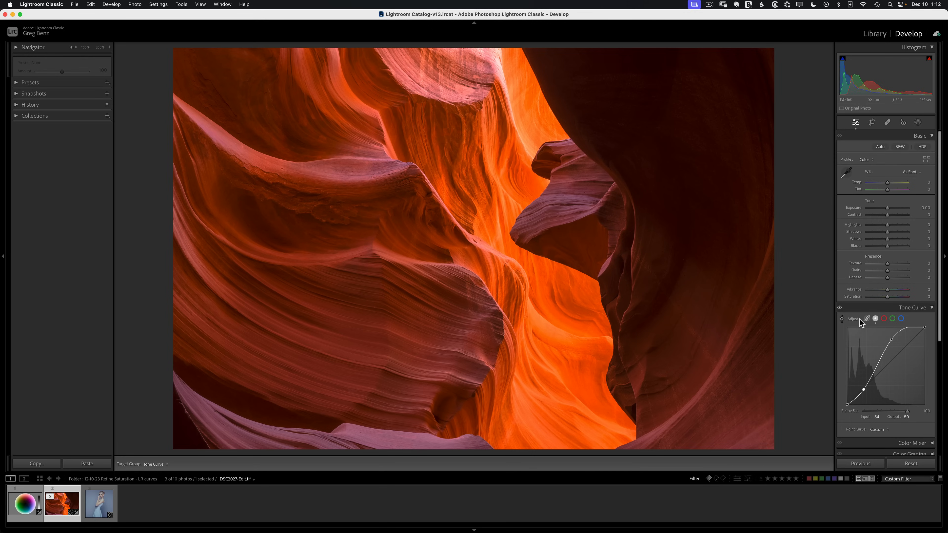
click(840, 308)
click(839, 308)
click(839, 308)
click(840, 308)
Step: Set Refine Saturation to 0 for the canyon photo's curve and compare the photo with the curve off and on
drag(906, 410, 799, 412)
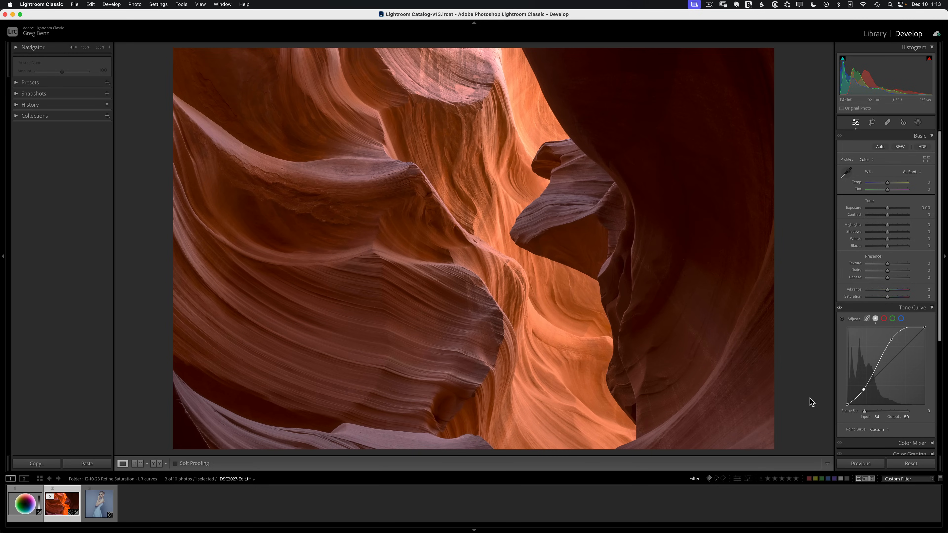
click(839, 309)
click(839, 309)
click(840, 309)
click(839, 309)
click(839, 309)
click(839, 309)
click(840, 309)
click(840, 309)
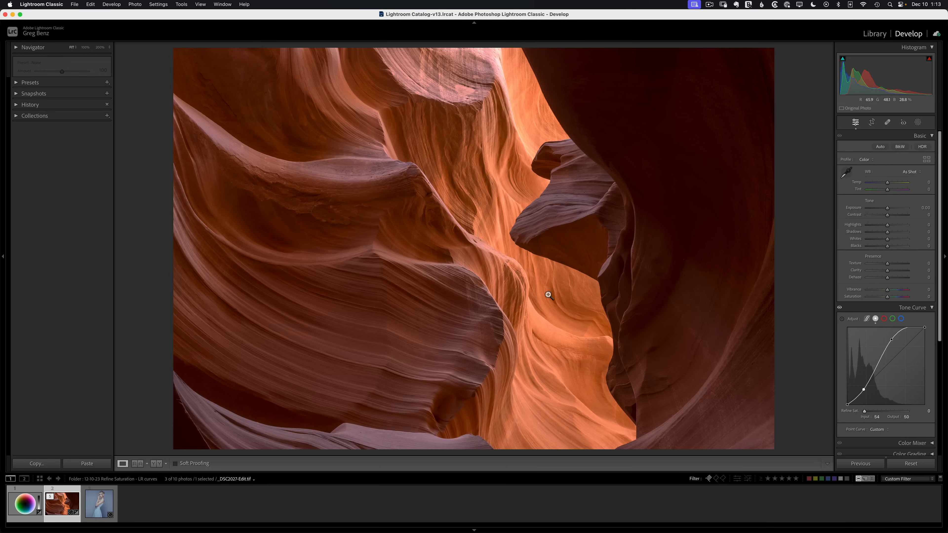
click(839, 310)
click(839, 309)
Step: Set the canyon photo's Refine Saturation to 34 and compare the photo with the curve off and on
drag(869, 411, 881, 410)
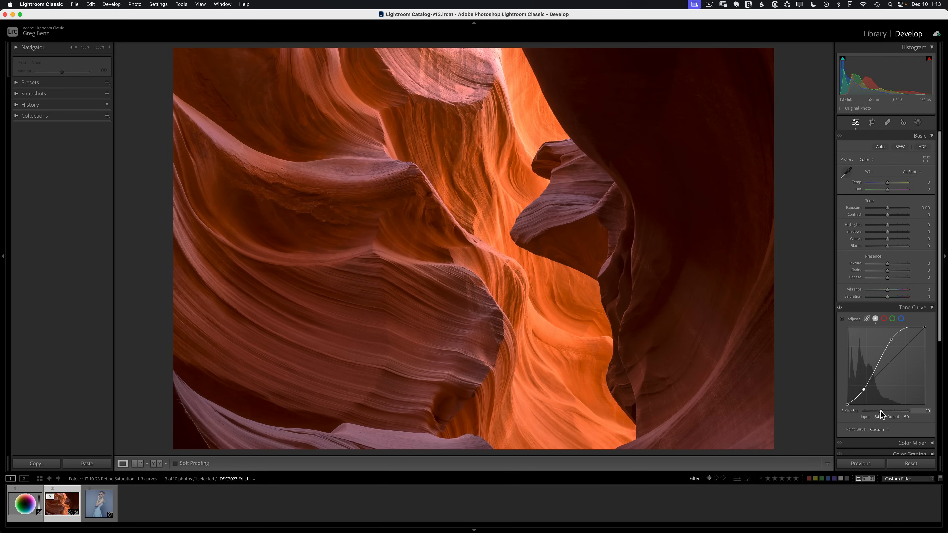
click(840, 310)
click(840, 310)
click(839, 309)
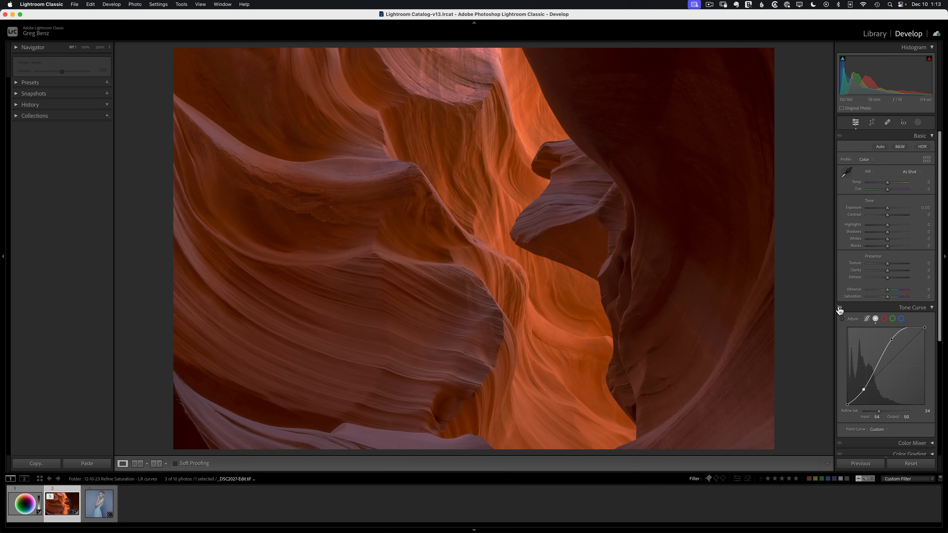
Step: Set Refine Saturation to about 48 for the canyon photo's curve and compare the photo with the curve off and on
click(839, 310)
click(839, 309)
click(839, 309)
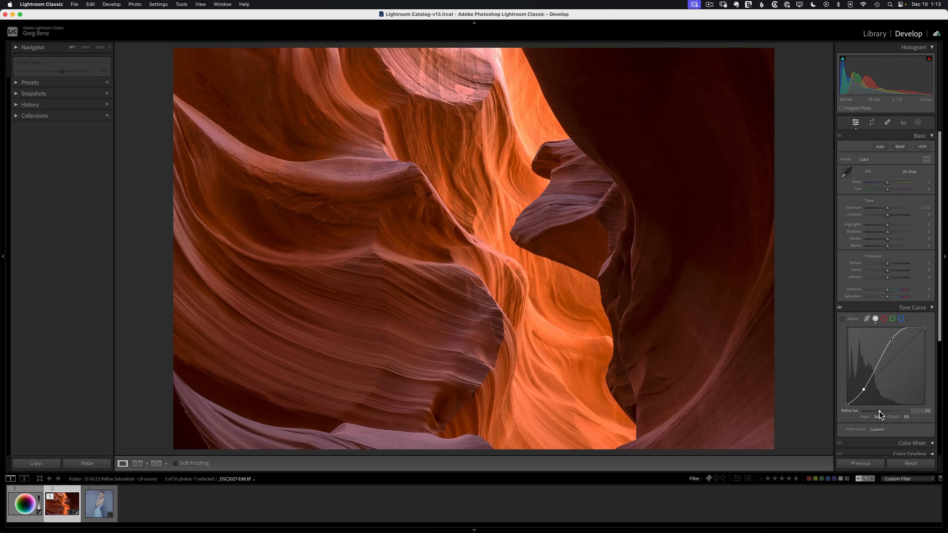
drag(883, 410, 885, 411)
click(839, 309)
click(839, 309)
click(840, 308)
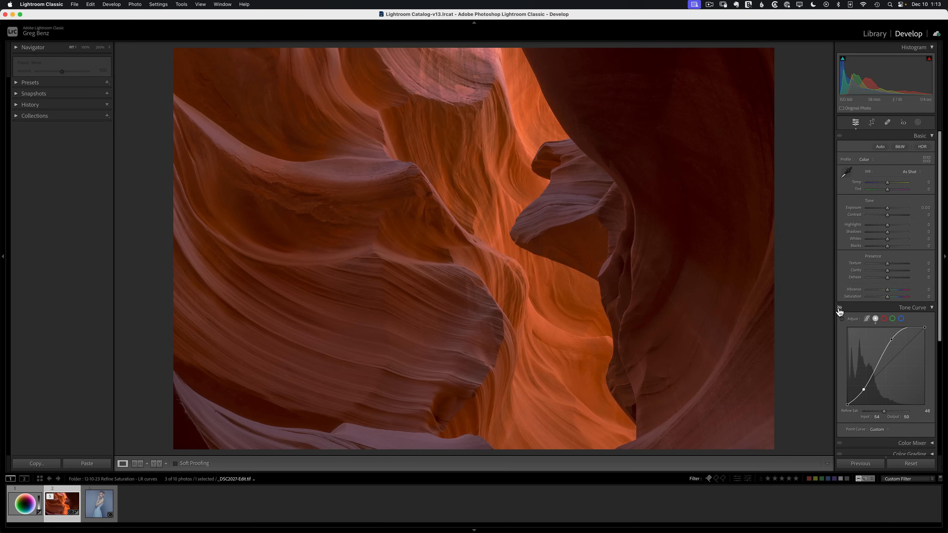
click(839, 308)
click(839, 308)
click(839, 308)
click(839, 309)
click(840, 309)
Step: Try Refine Saturation at 100 on the canyon photo and undo that change
drag(884, 413, 907, 410)
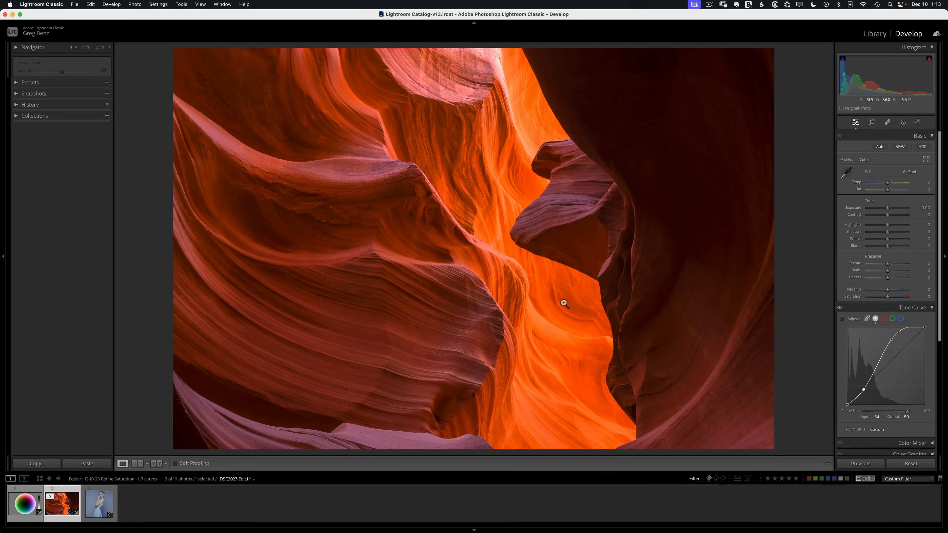
key(super+z)
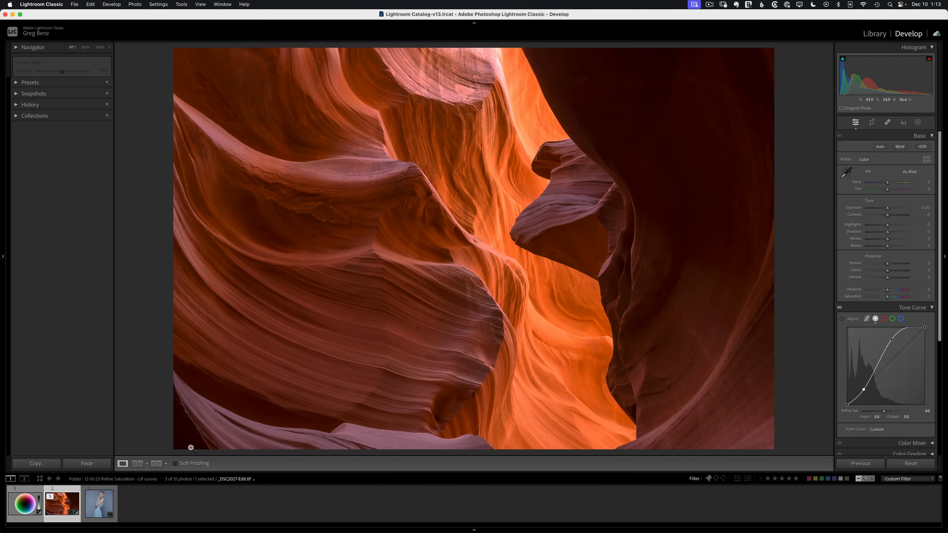
Step: Open the portrait 7658-Edit.tif, set Contrast to +100 and zoom in on the model's face
click(102, 501)
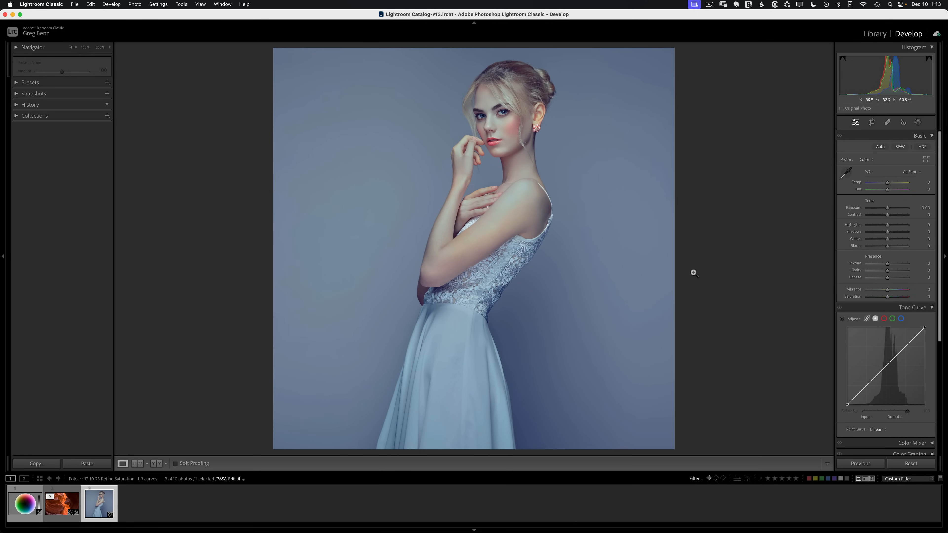
drag(887, 216, 941, 220)
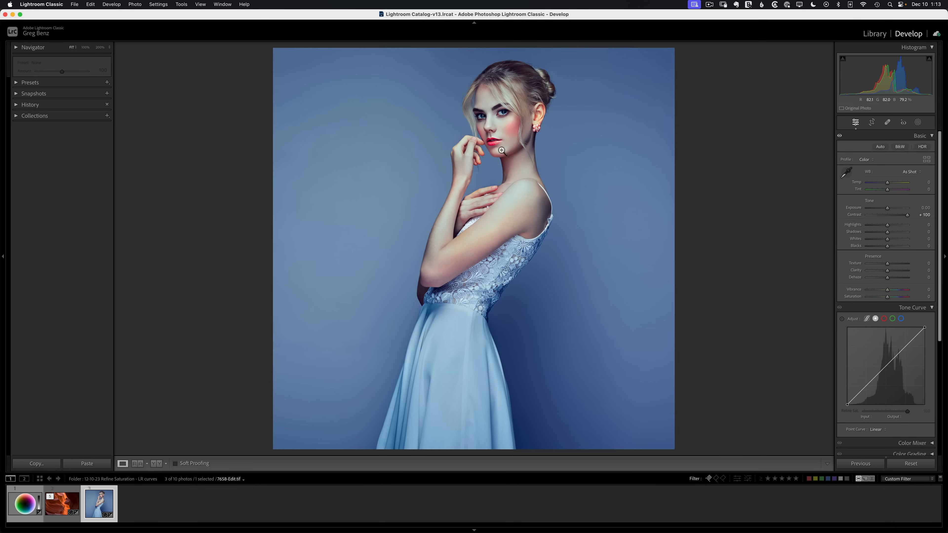
click(493, 143)
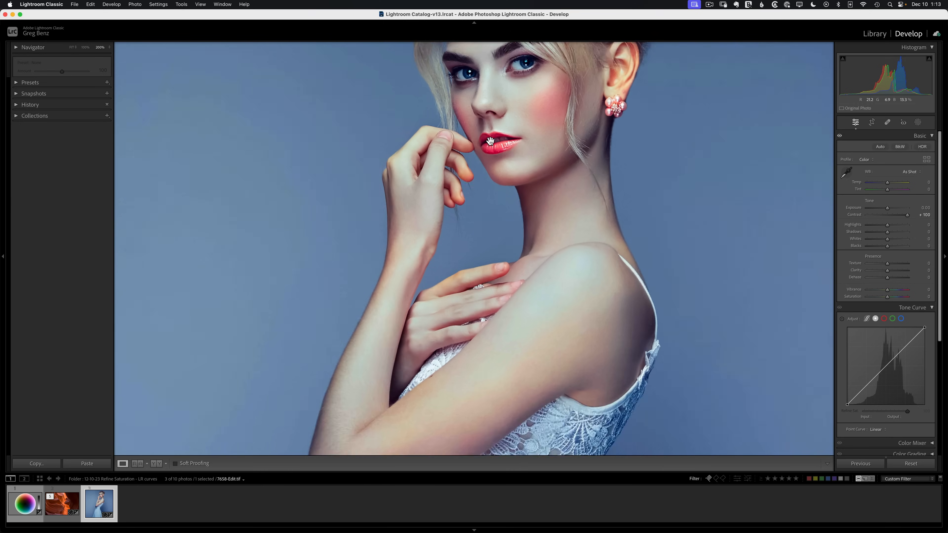
click(527, 143)
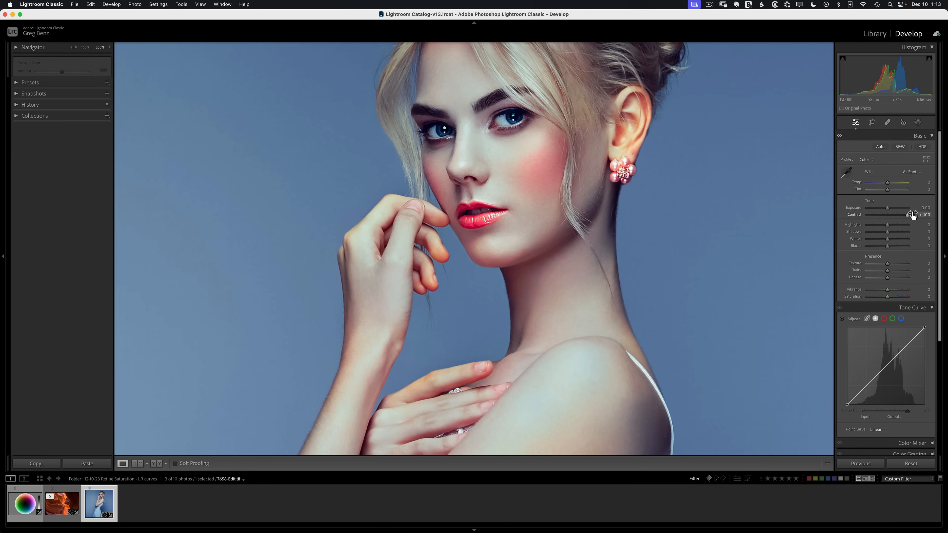
Step: Compare the high-contrast portrait with its before version, and reset Contrast
key(backslash)
key(backslash)
key(backslash)
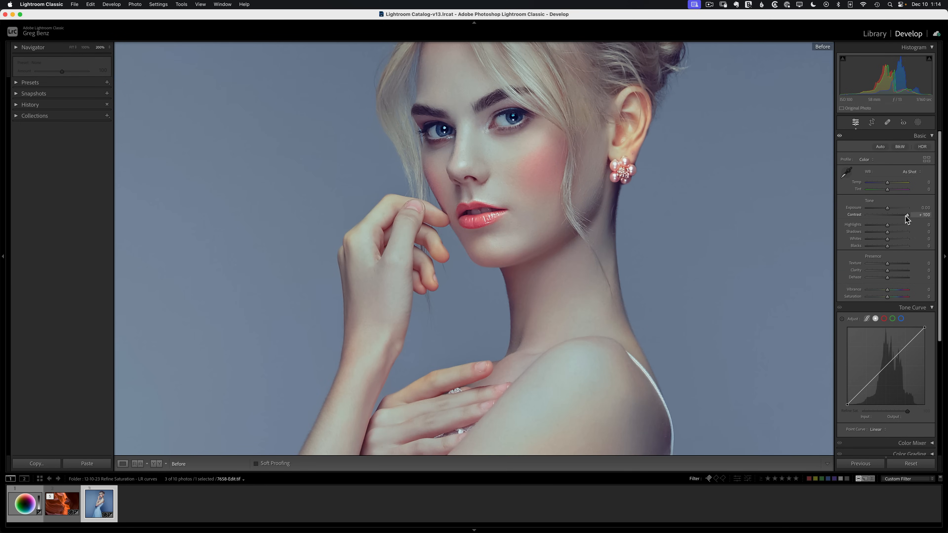
key(backslash)
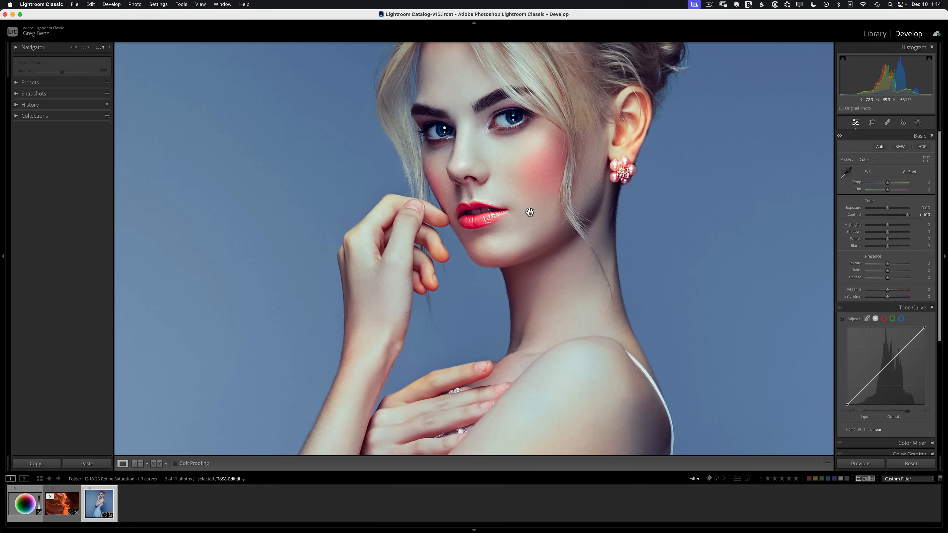
double_click(906, 215)
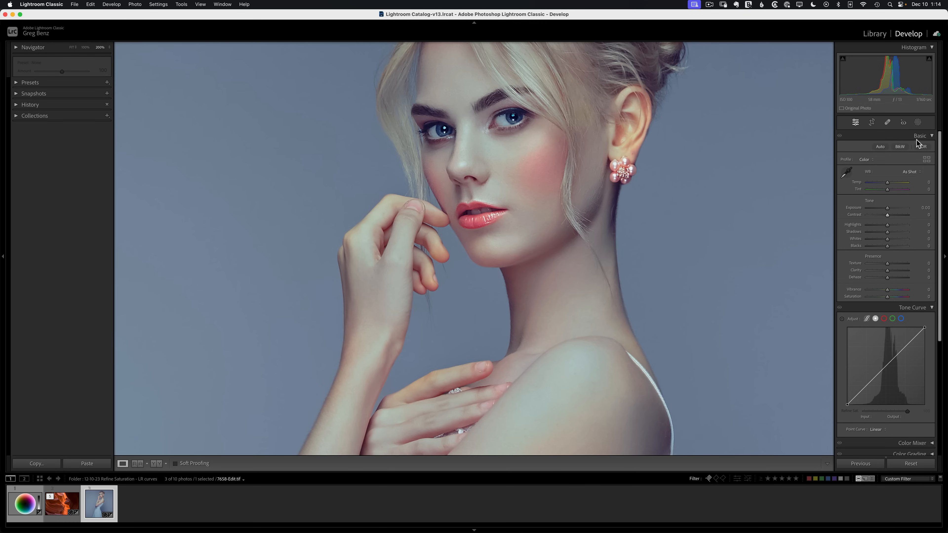
Step: Create a Luminance Range mask on the portrait that excludes the darkest tones, and hide its overlay
click(918, 122)
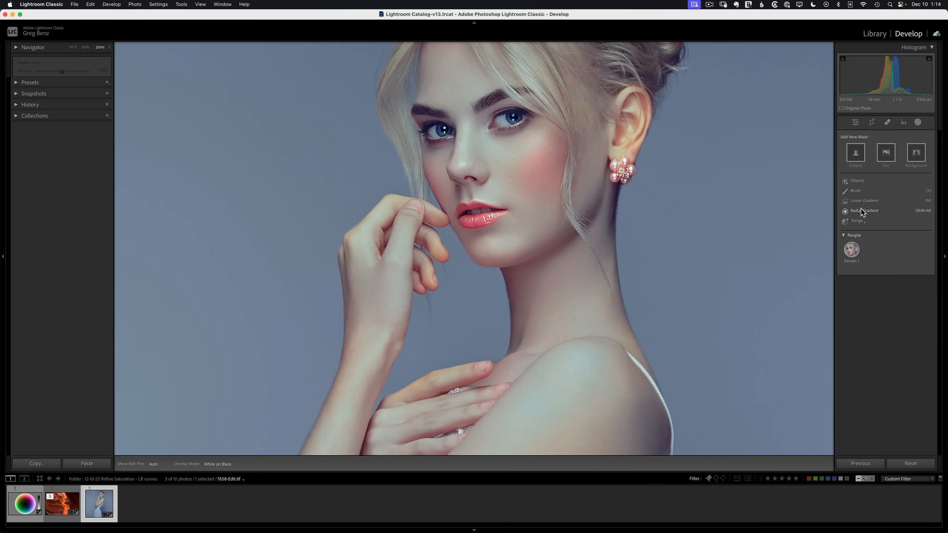
click(856, 222)
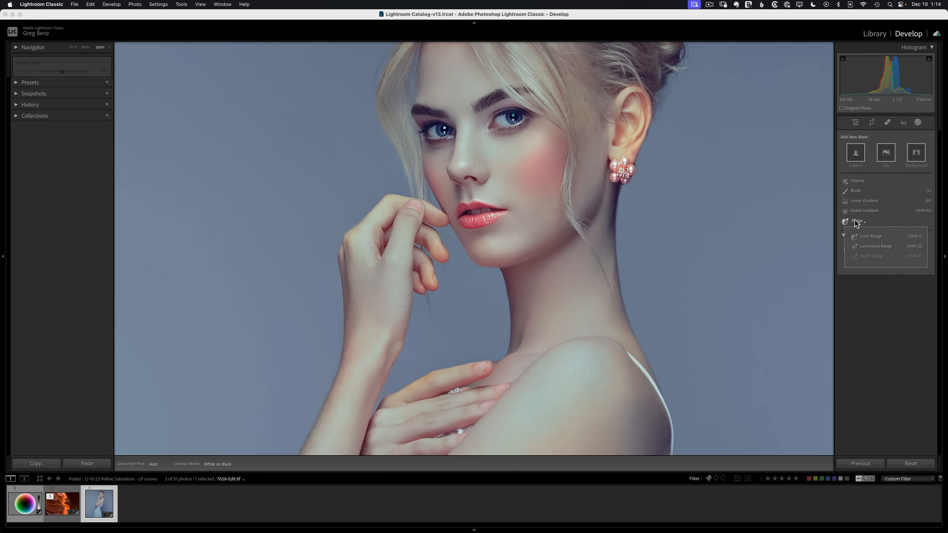
click(860, 245)
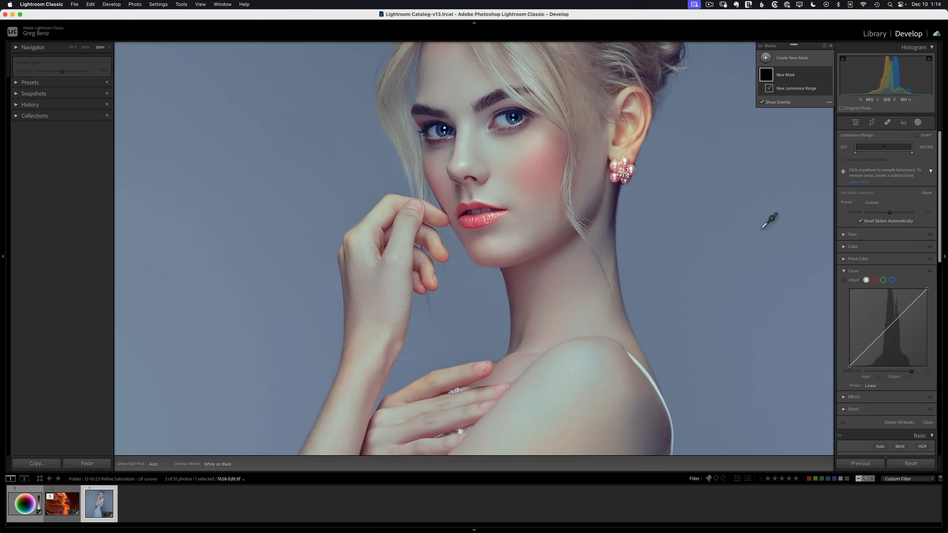
drag(855, 150, 857, 149)
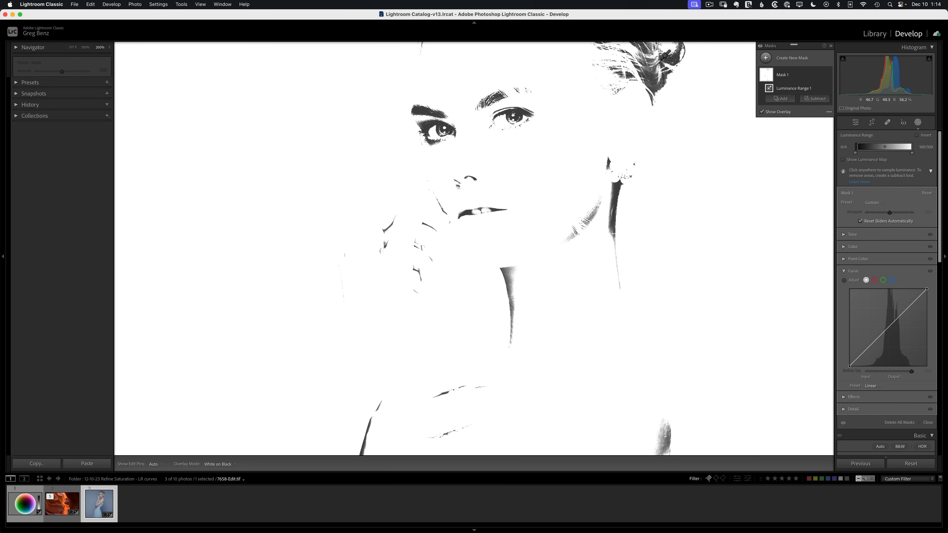
click(761, 112)
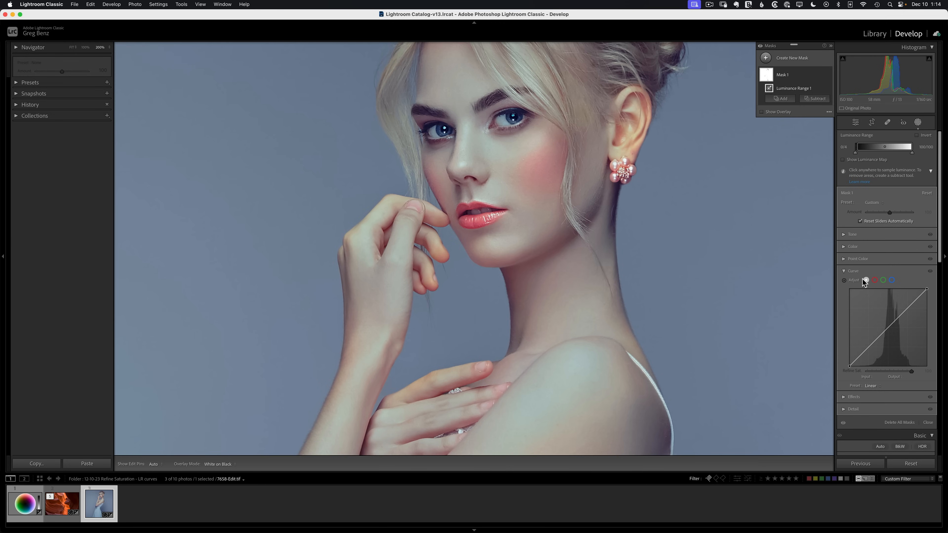
Step: Shape an S-curve for the mask with on-image adjustment, darkening the shaded hair by the neck and brightening the nose, and compare it off and on
click(843, 281)
drag(591, 222, 591, 234)
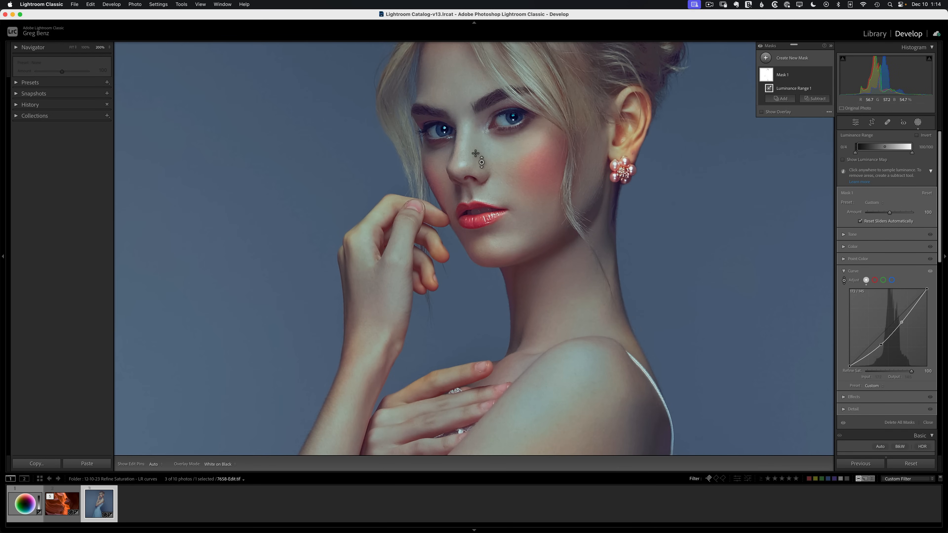
drag(466, 145, 465, 134)
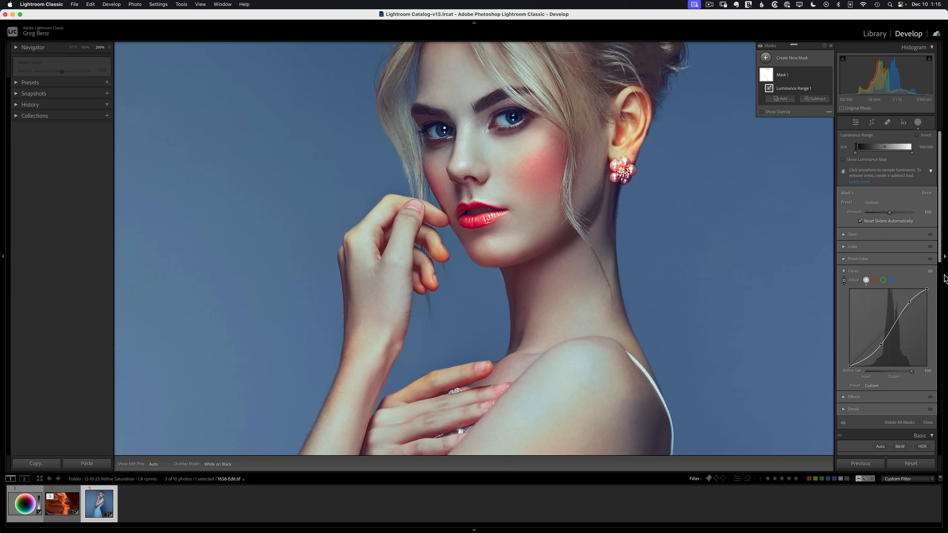
click(928, 272)
click(926, 272)
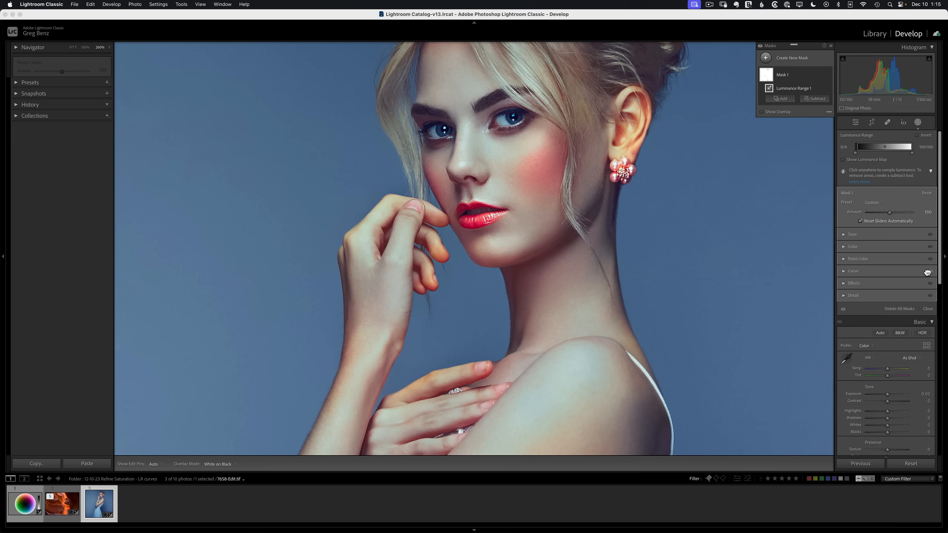
click(899, 274)
click(928, 271)
click(928, 272)
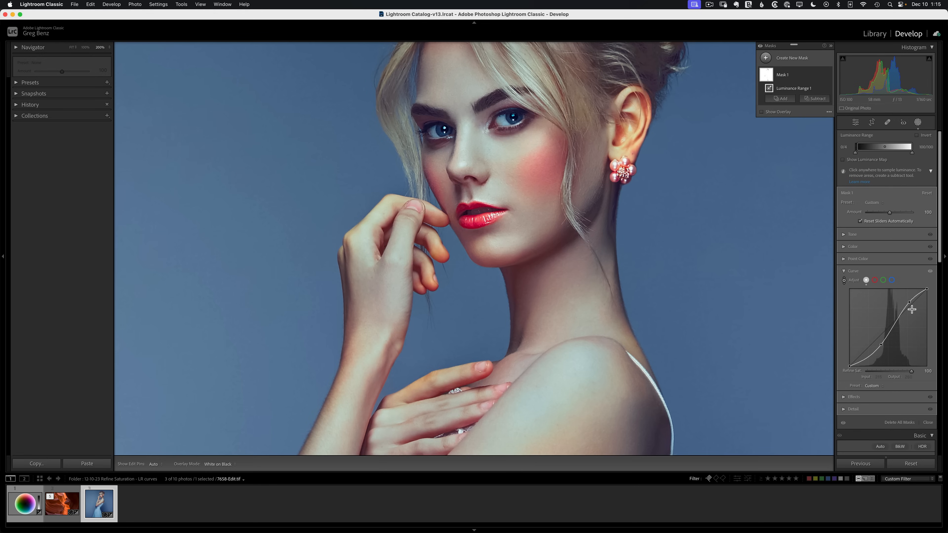
Step: Lower the mask curve's Refine Saturation to its minimum and compare the portrait with the curve off and on
drag(910, 370, 855, 373)
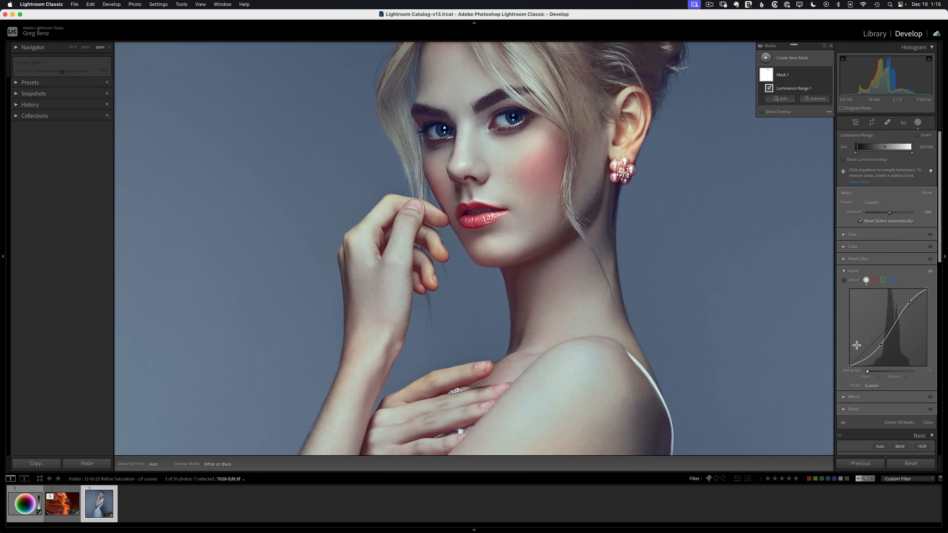
click(930, 271)
click(930, 272)
click(930, 272)
click(929, 271)
click(930, 271)
click(930, 272)
Step: Raise the mask curve's shadow point to input 101, output 88, and compare the curve off and on
drag(880, 344, 880, 339)
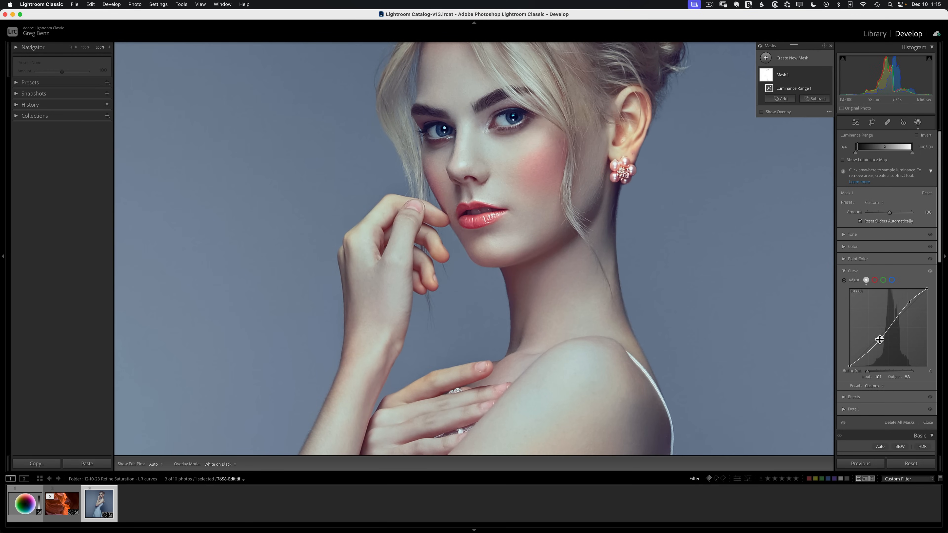
click(930, 271)
click(930, 271)
click(929, 272)
click(930, 271)
Step: Raise the dark end of the mask's luminance range slightly, compare the curve off and on, and deselect the mask
mouse_move(857, 148)
mouse_down()
mouse_move(875, 149)
mouse_move(861, 145)
mouse_up()
click(930, 274)
click(930, 275)
click(930, 274)
click(929, 275)
click(930, 275)
click(930, 274)
key(Escape)
key(Escape)
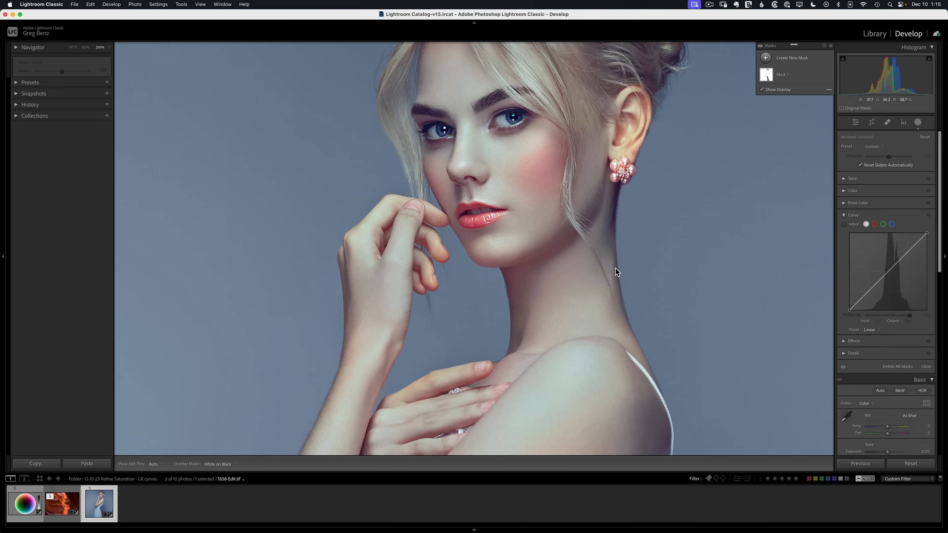
Step: Show the whole portrait outside masking and compare it repeatedly with its before version
click(610, 268)
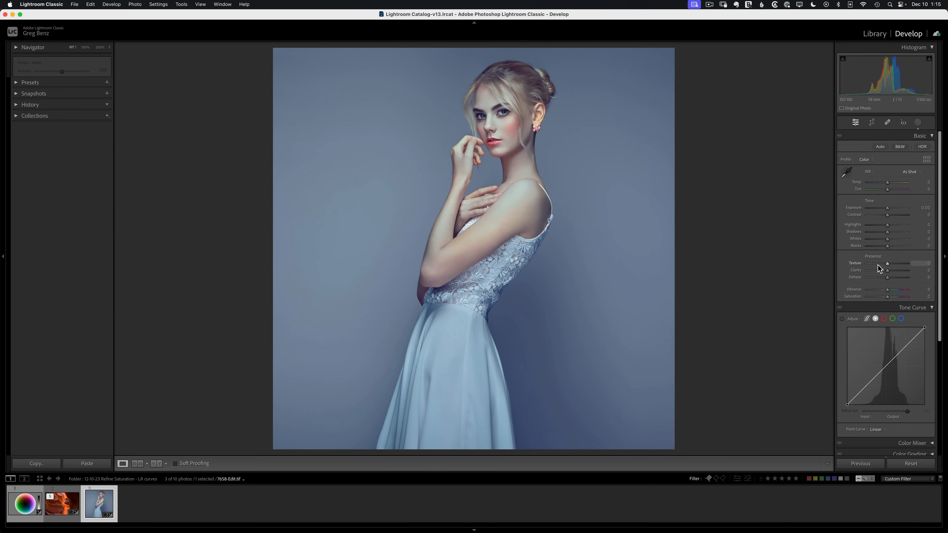
key(backslash)
key(backslash)
key(backslash)
key(backslash)
key(backslash)
key(backslash)
key(backslash)
key(backslash)
Step: Undo a small point curve tweak, and try raising Lights in the parametric curve before resetting it
drag(872, 379, 873, 378)
key(super+z)
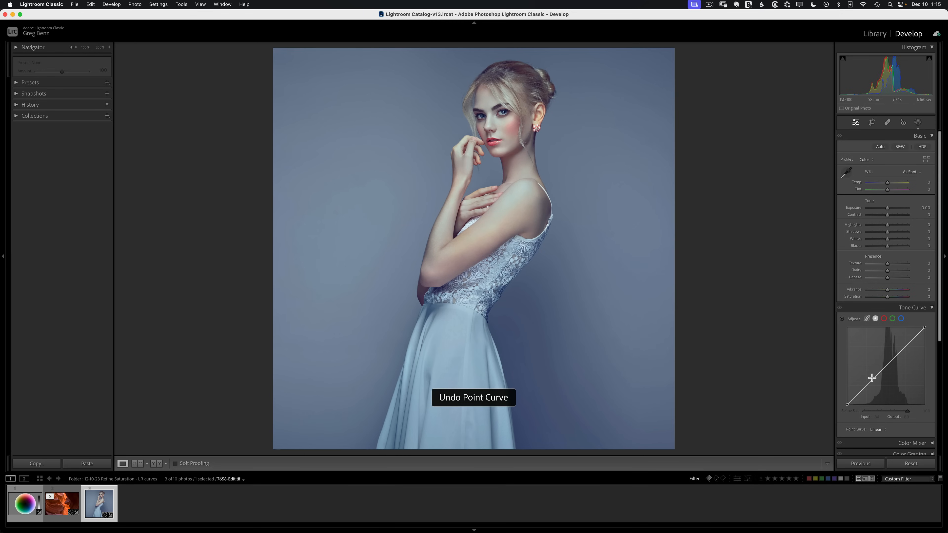
click(866, 319)
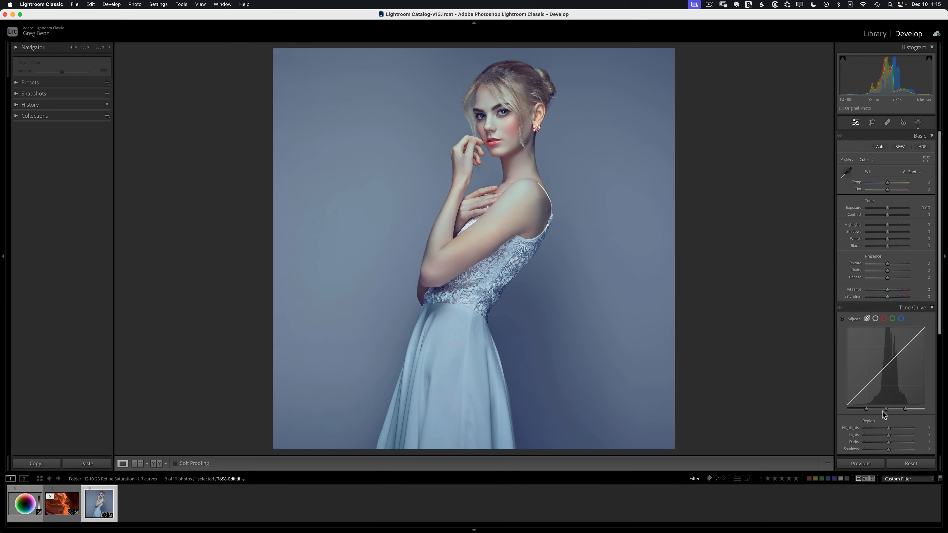
scroll(882, 413, down, 2)
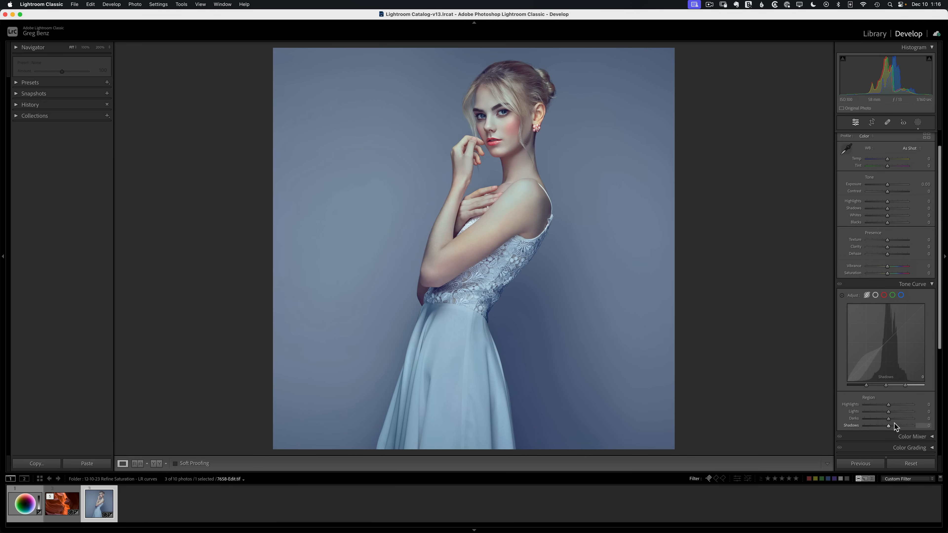
mouse_move(888, 410)
mouse_down()
mouse_move(873, 410)
mouse_move(898, 412)
mouse_up()
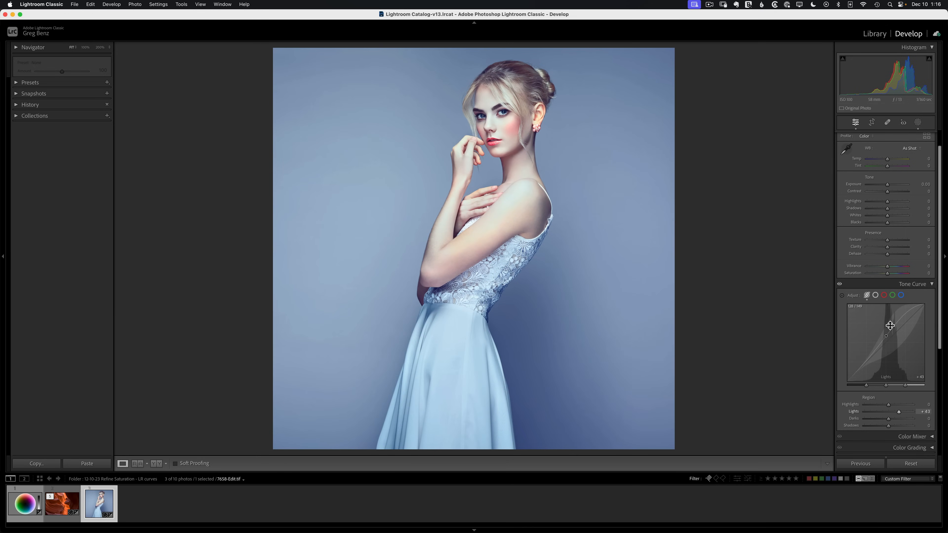
double_click(899, 410)
Step: Try a point curve on the portrait with the highlights at input 185, output 222, vary Refine Saturation, and reset all channels
click(875, 295)
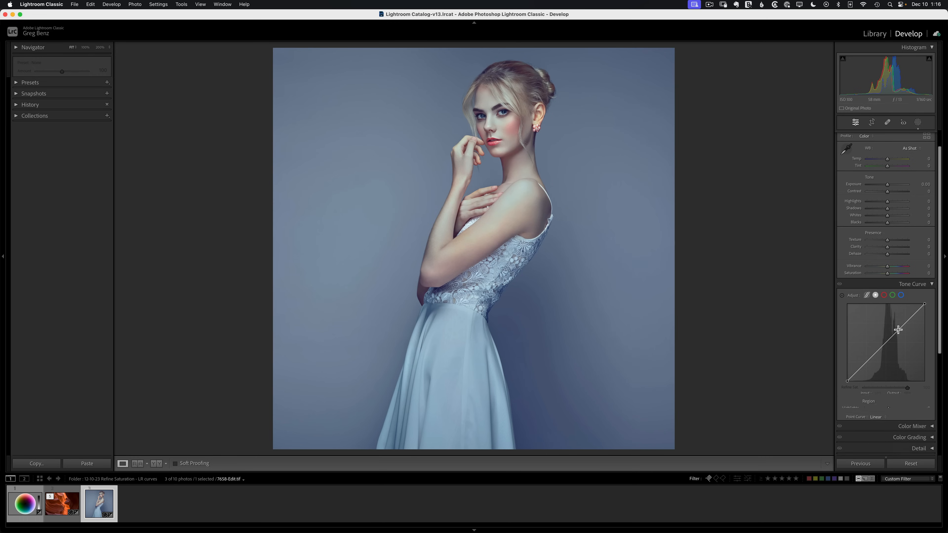
drag(908, 319, 903, 314)
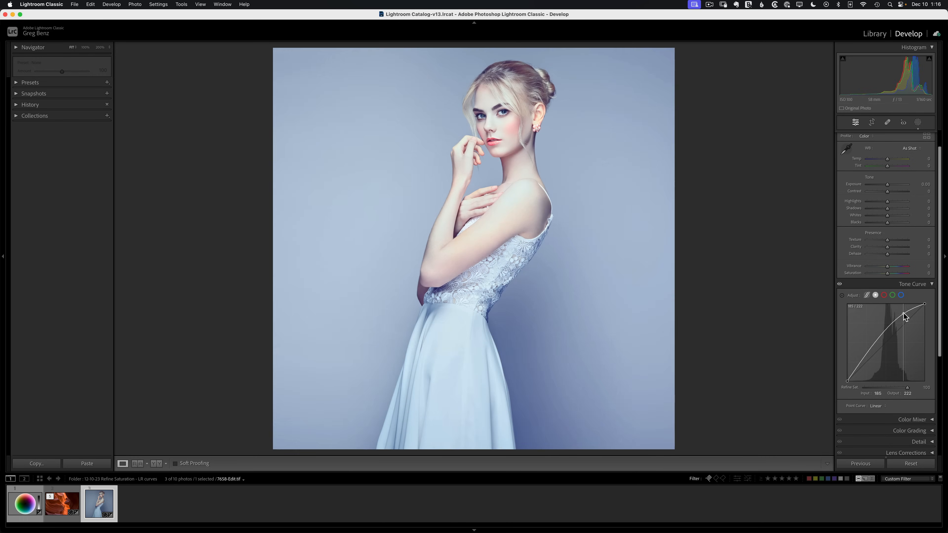
drag(872, 345, 874, 349)
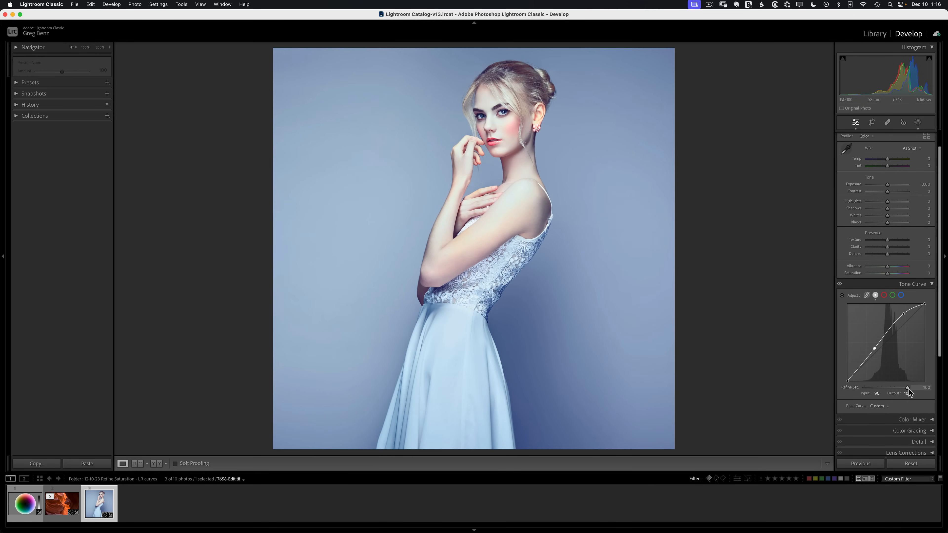
drag(879, 390, 912, 390)
right_click(884, 344)
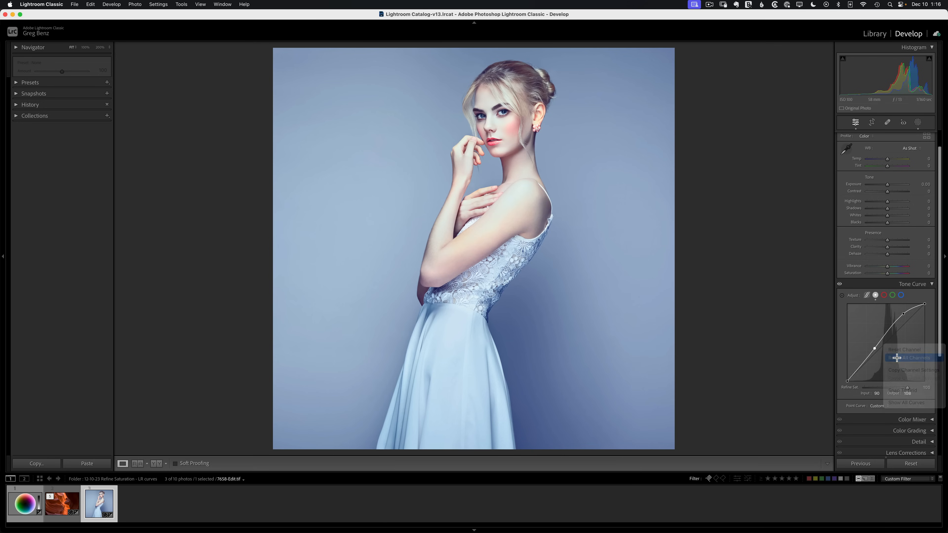
click(896, 357)
Step: Check the parametric curve and the red, green and blue channel curves for a Refine Saturation control
click(867, 295)
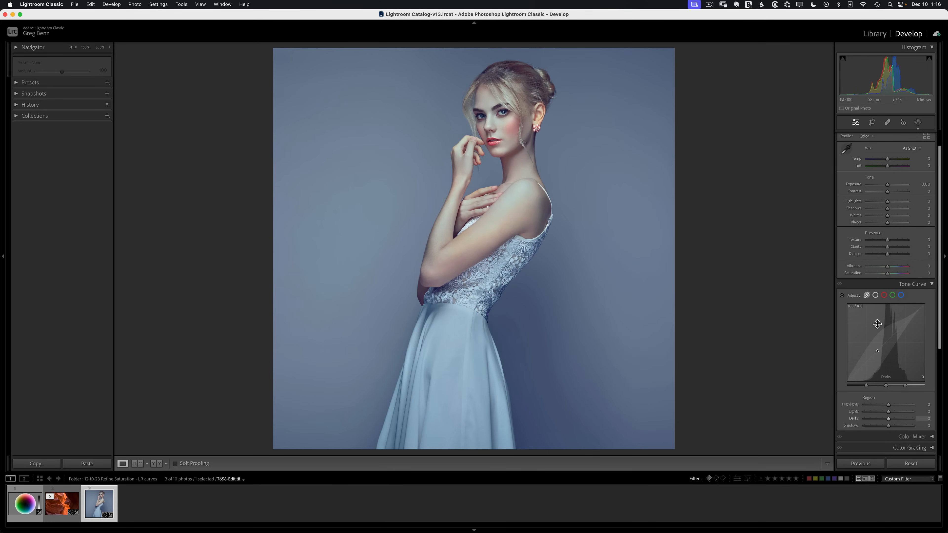
click(883, 295)
click(893, 295)
click(901, 296)
click(884, 295)
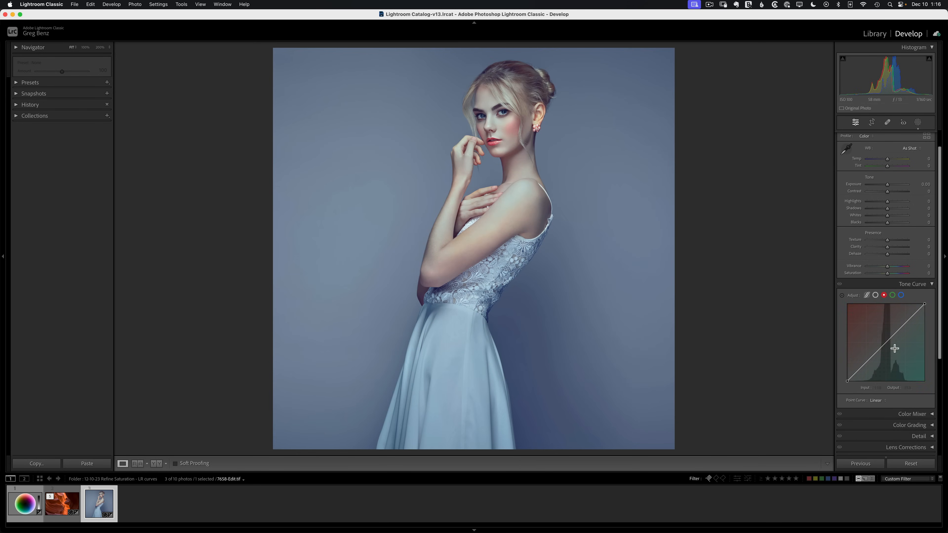